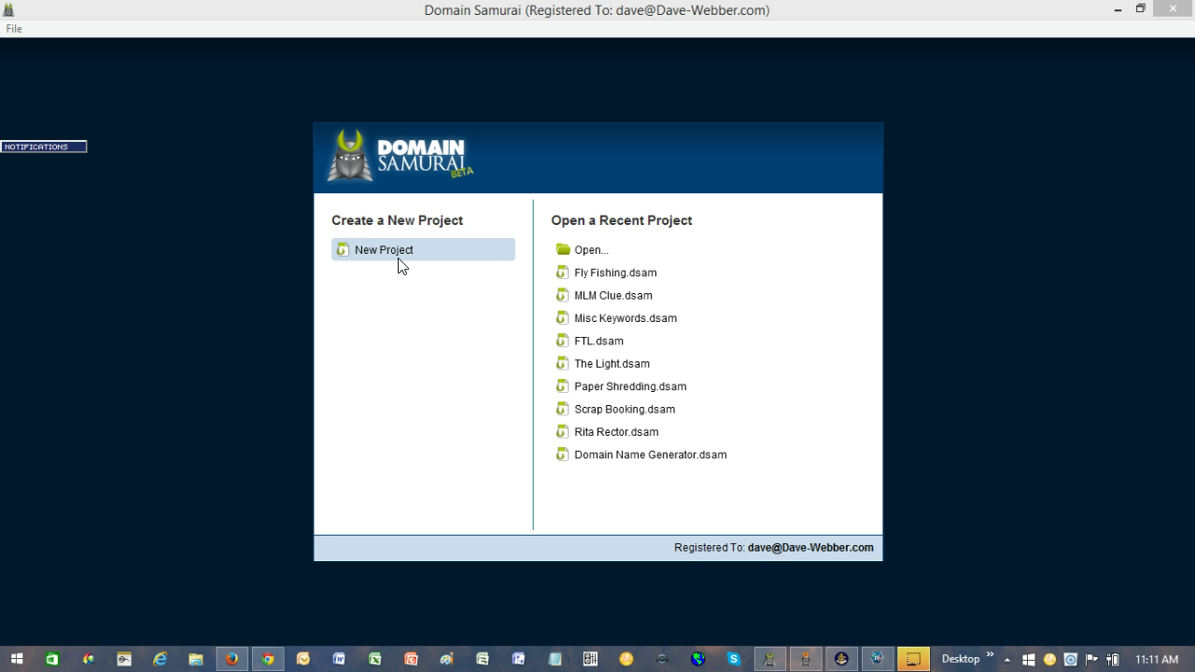
Create a new project with the keyword "Fishing", keeping English, all countries and no adult content
left_click(383, 249)
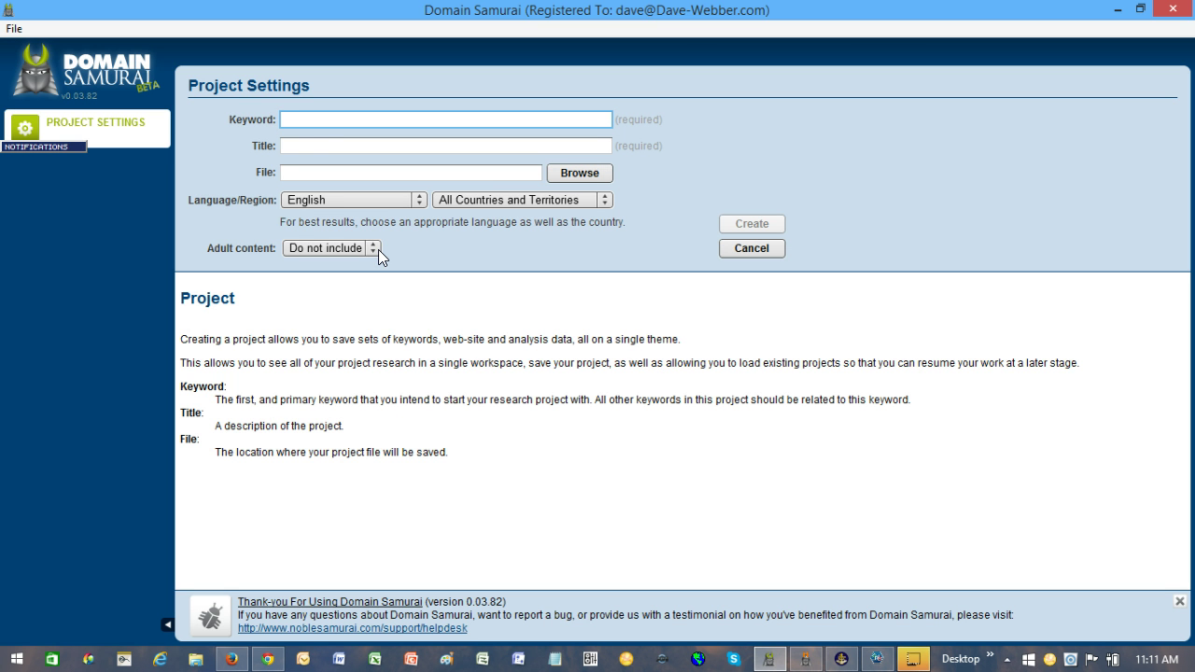
left_click(289, 121)
type("Fashing")
left_click(817, 130)
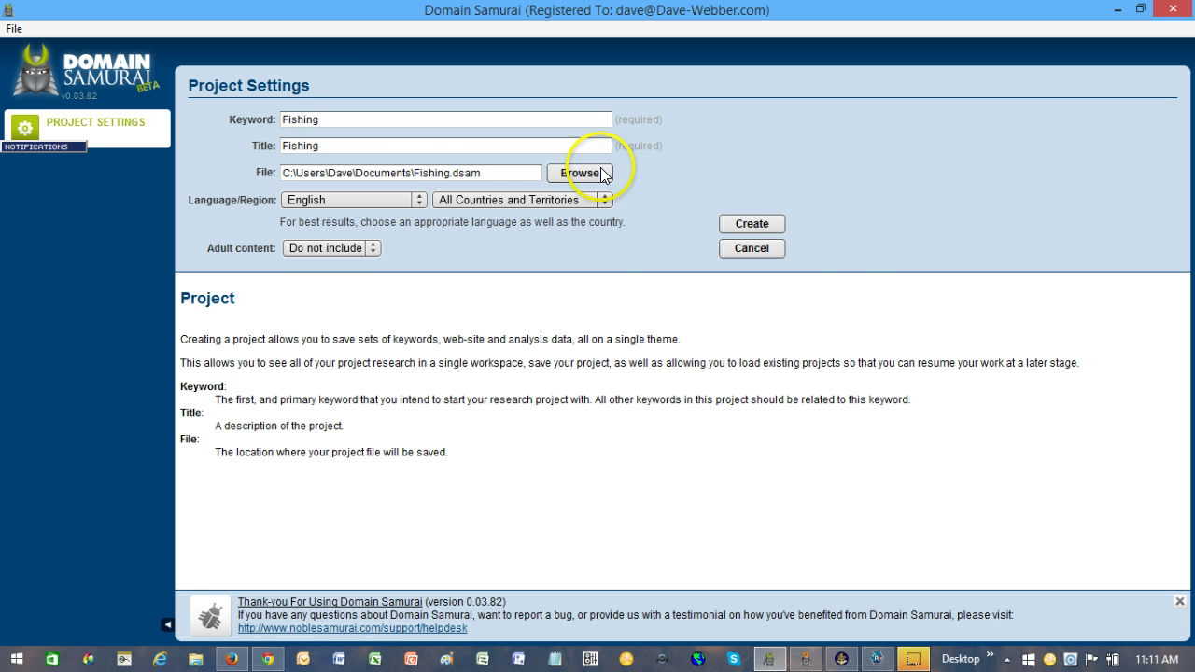
left_click(753, 224)
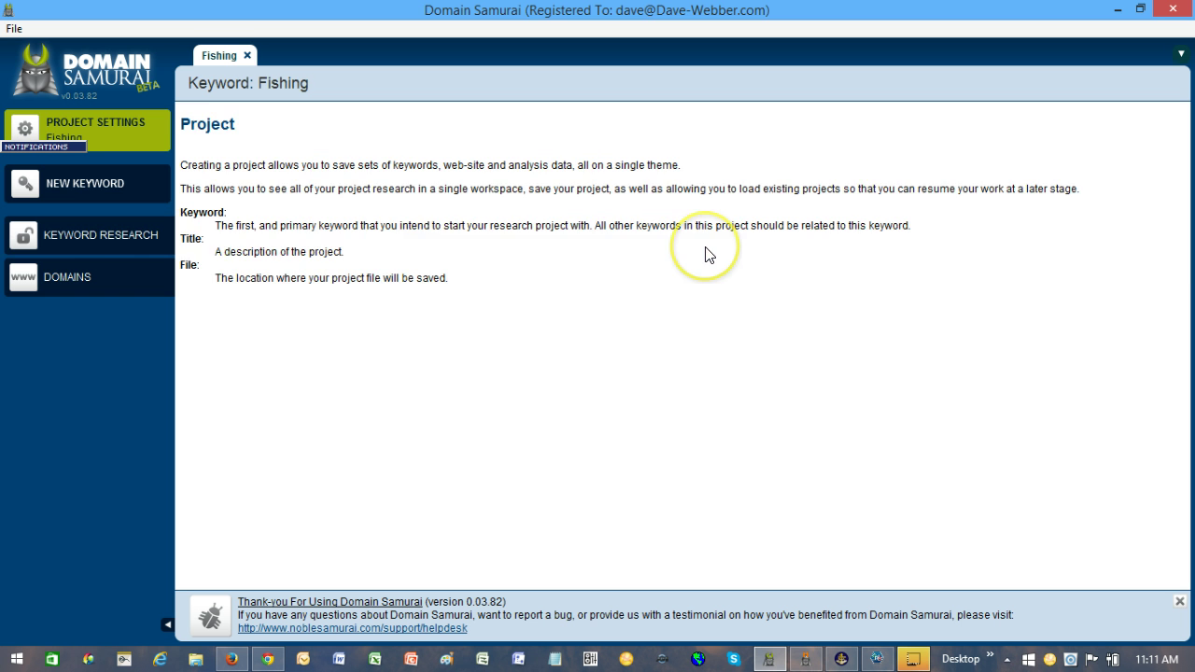
Generate related keywords for "fishing" in Keyword Research using Google Keyword Planner
left_click(93, 237)
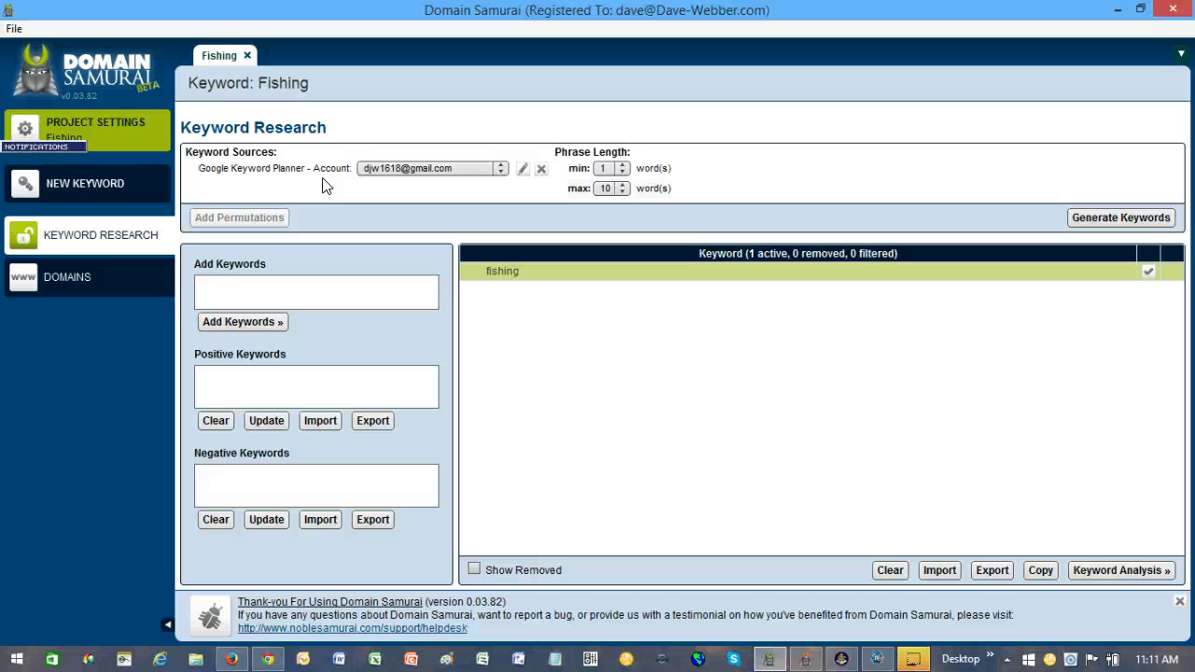
left_click(502, 279)
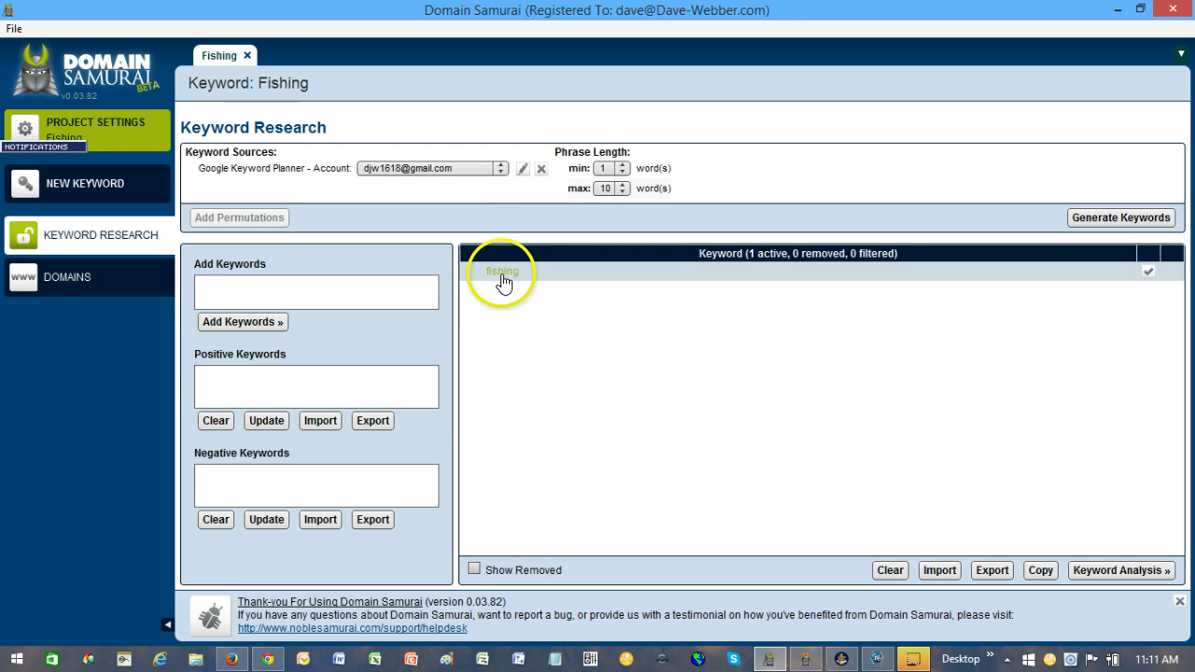
left_click(1088, 218)
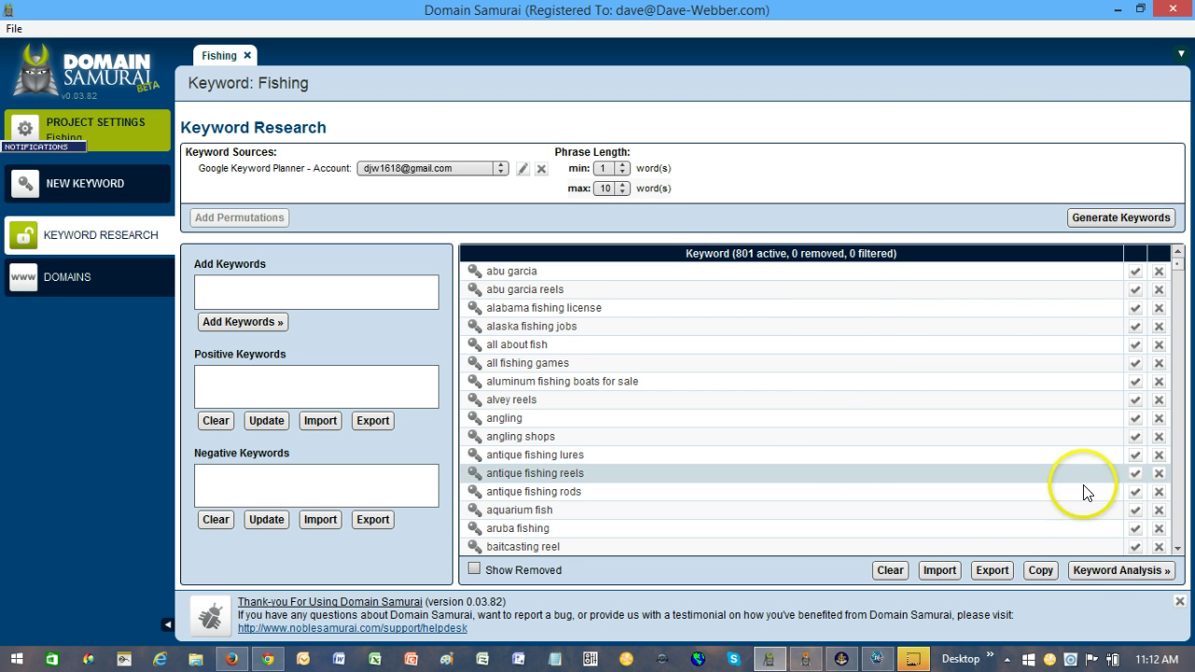
Set up keyword analysis with Total Searches and all Basic Competition metrics enabled and all Majestic Competition metrics disabled
left_click(1084, 569)
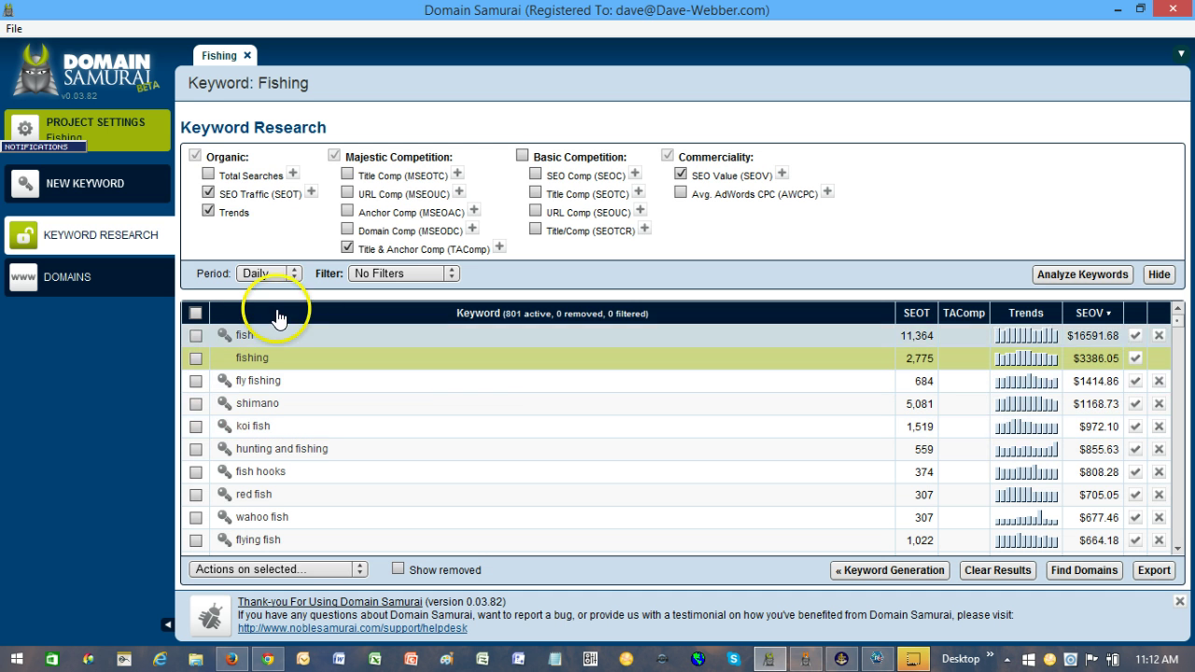
left_click(206, 173)
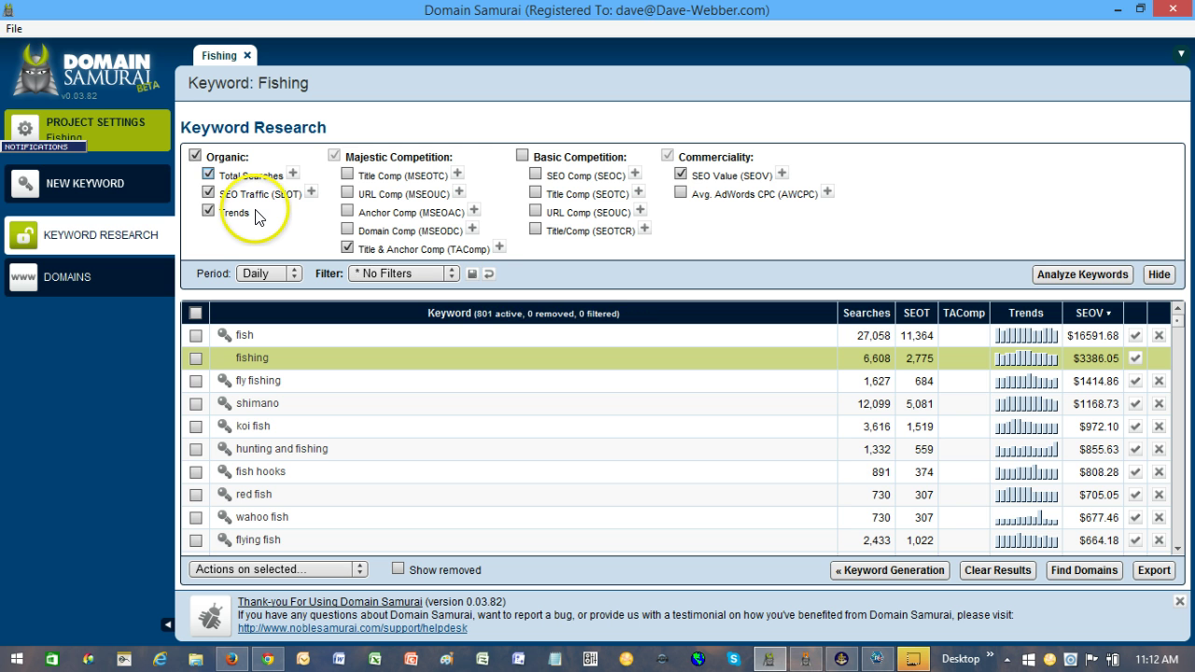
left_click(335, 156)
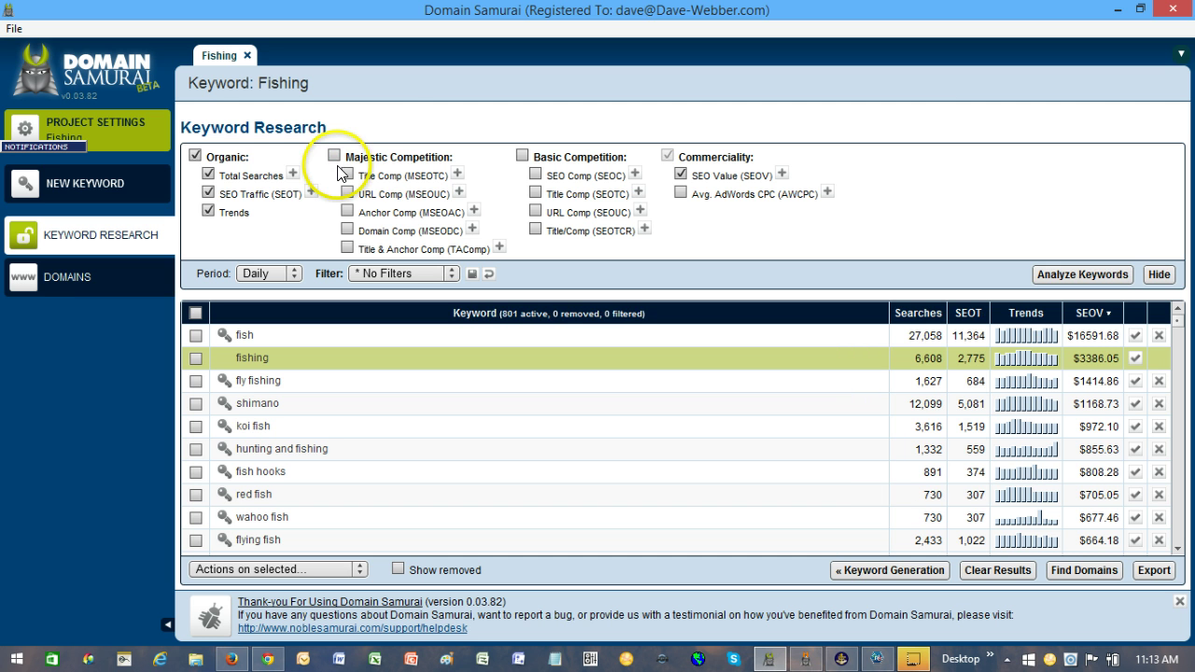
left_click(522, 157)
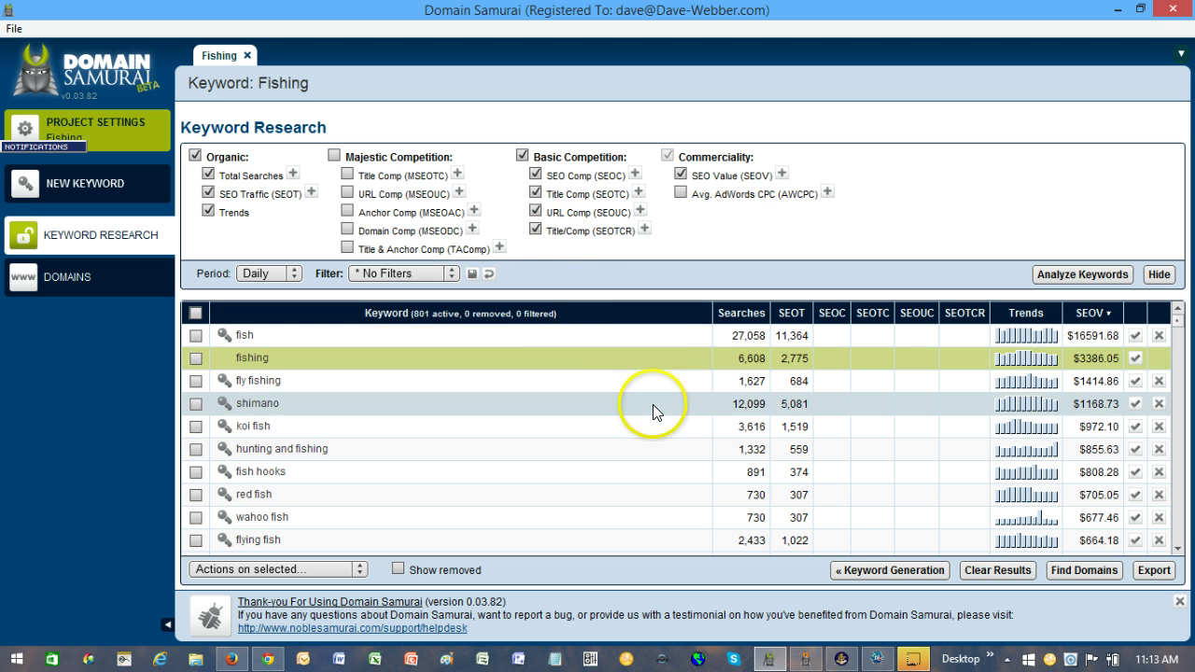
left_click(650, 361)
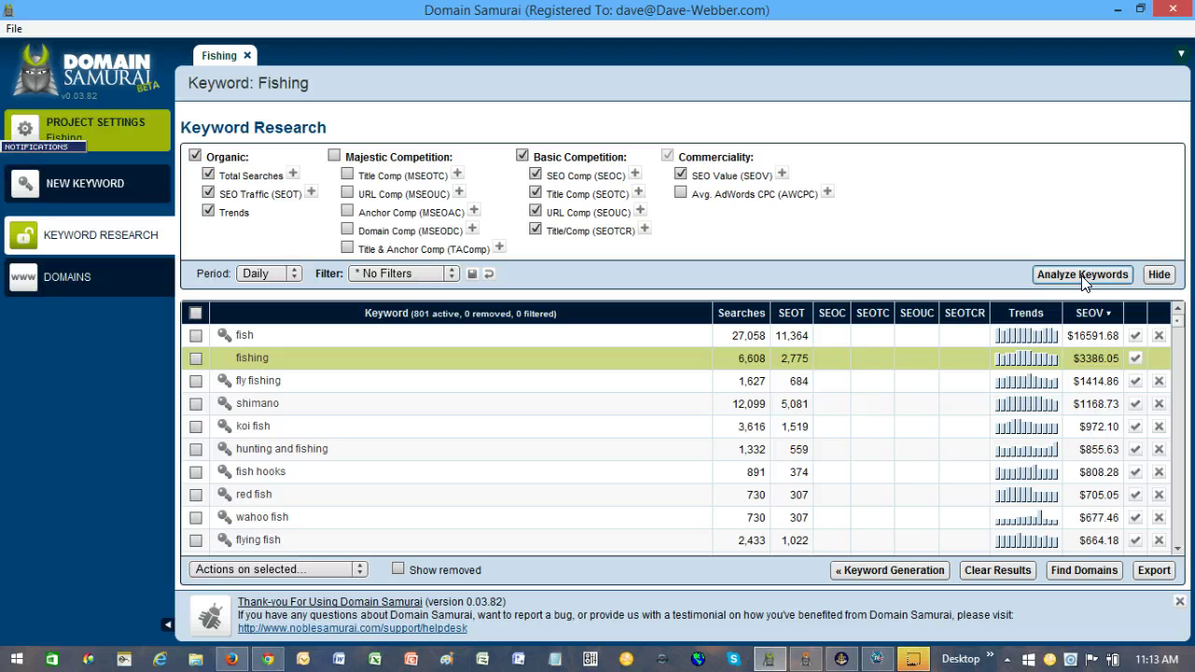
Save and close the Fishing project, and open the recent project Fly Fishing.dsam
left_click(14, 29)
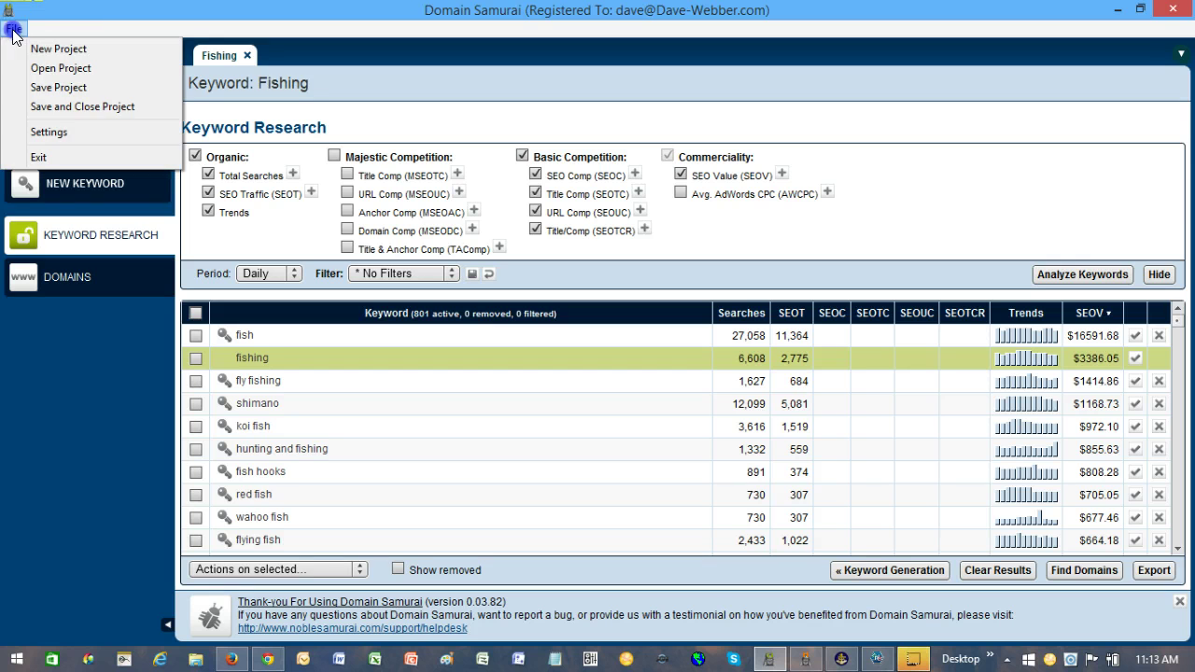
left_click(38, 104)
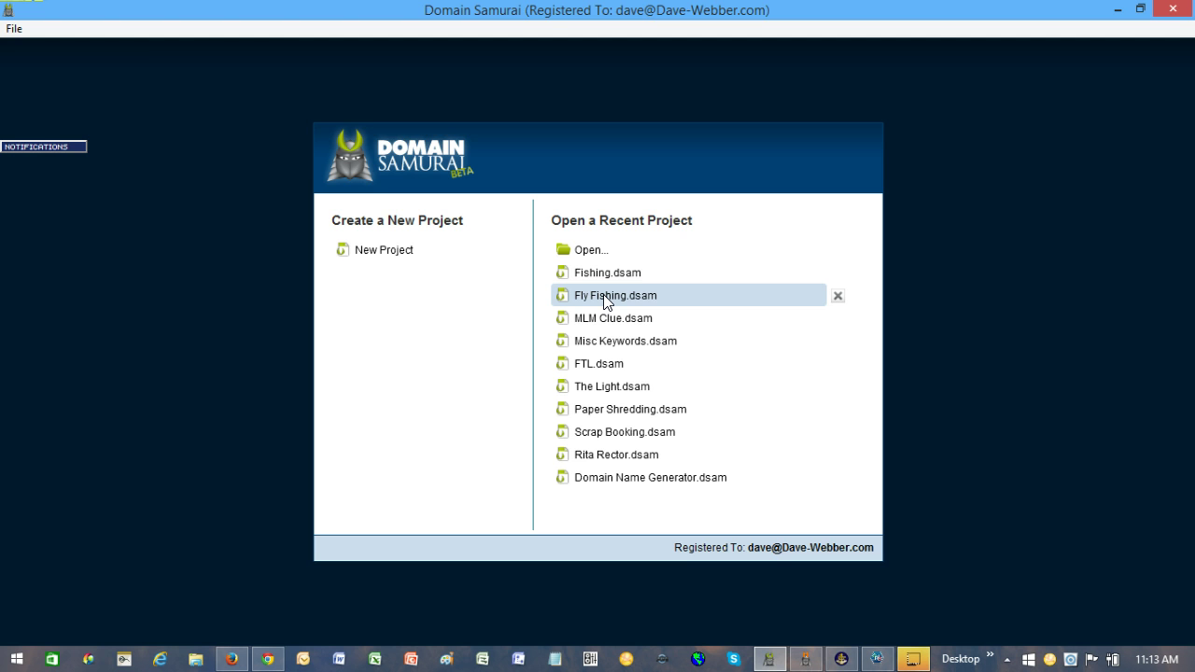
left_click(604, 296)
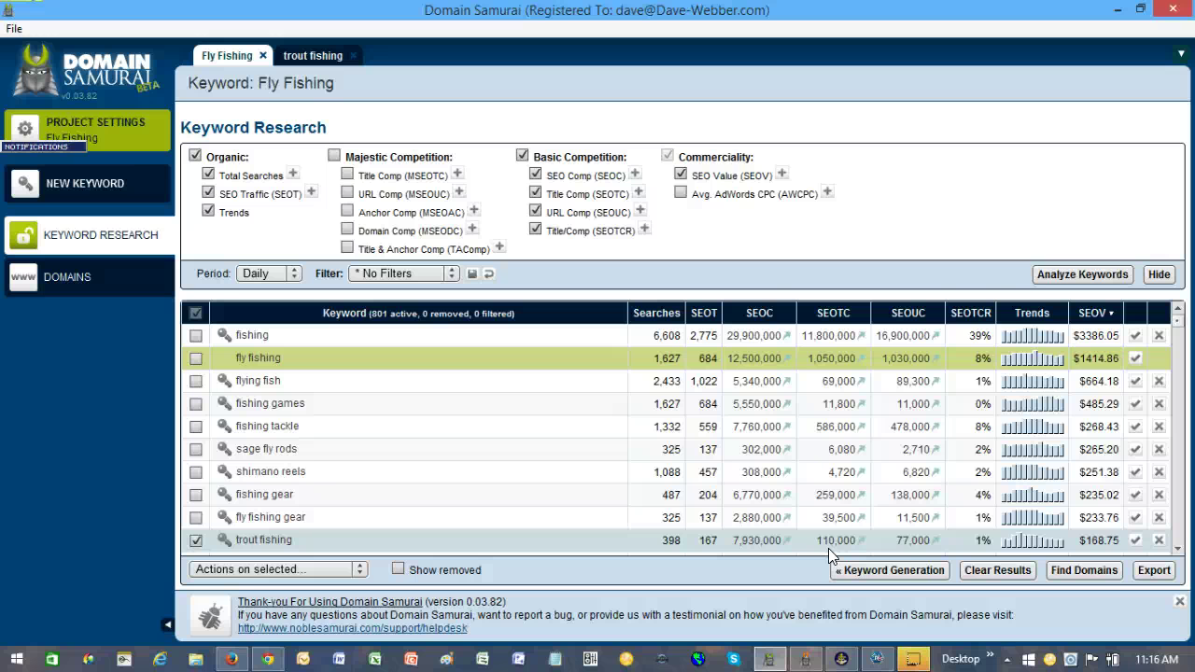
Examine the SEOC, SEOTC and SEOTCR competition figures for the "trout fishing" keyword and view its keyword page
mouse_move(969, 317)
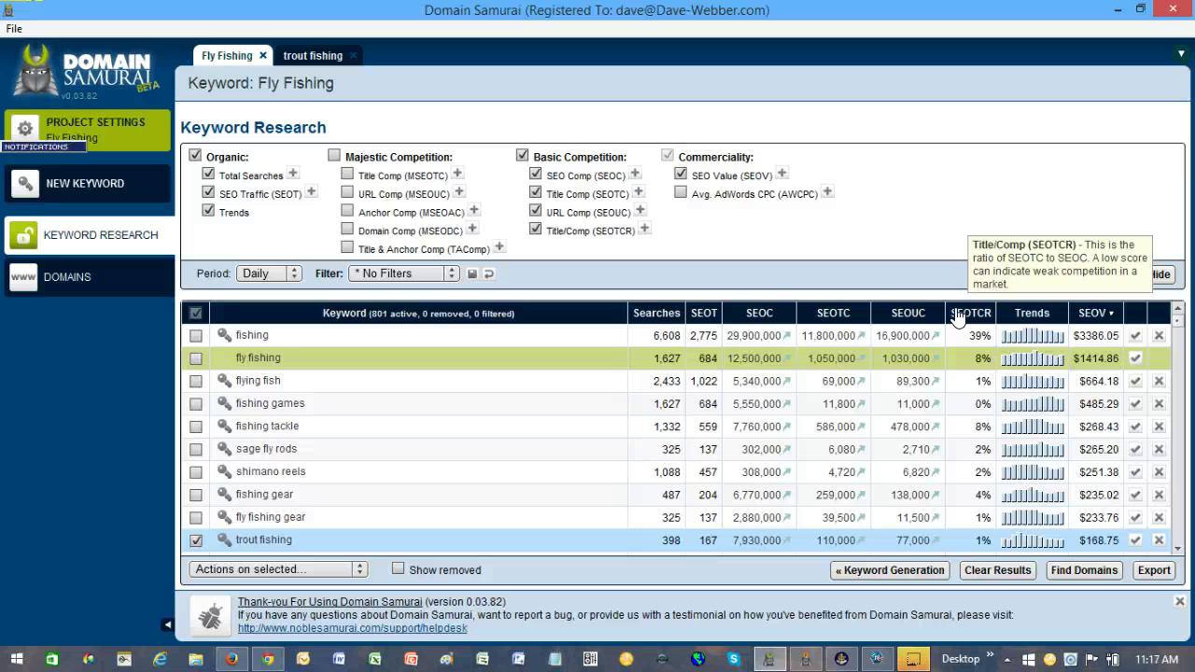
left_click(789, 313)
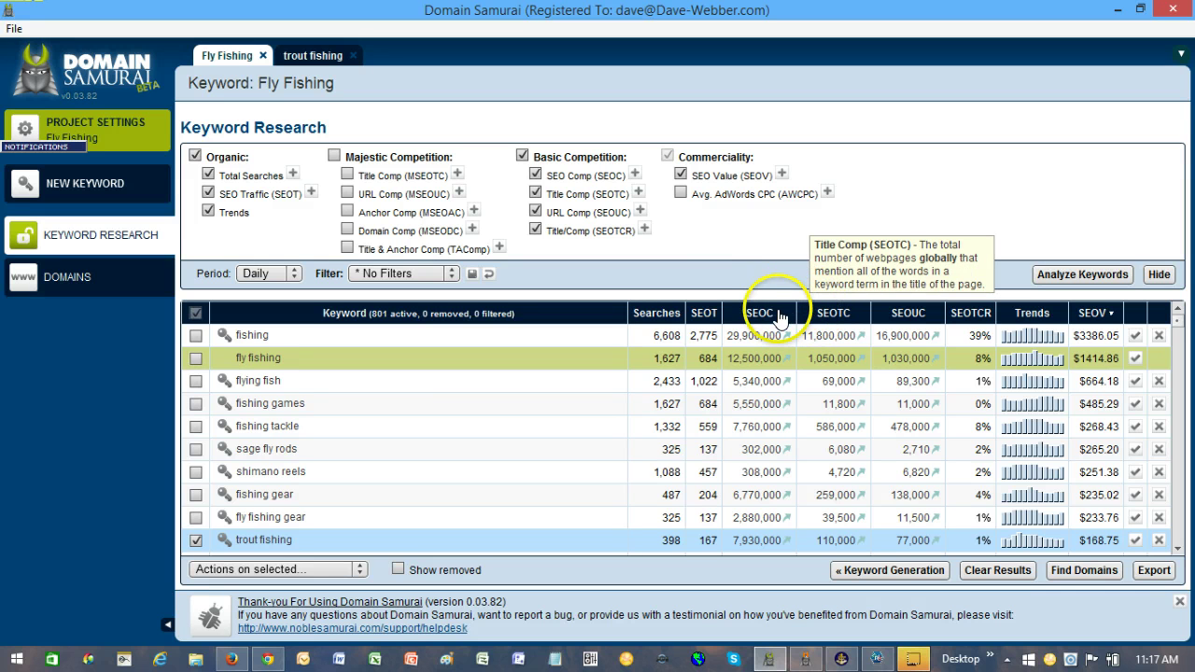
left_click(972, 322)
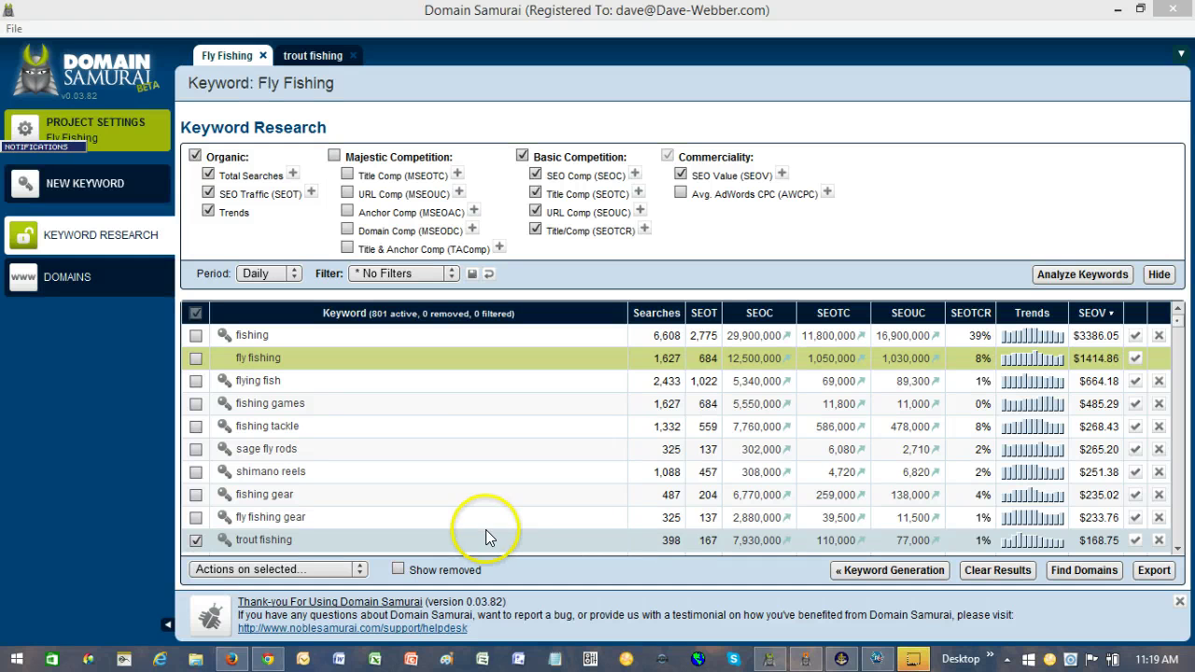
left_click(195, 540)
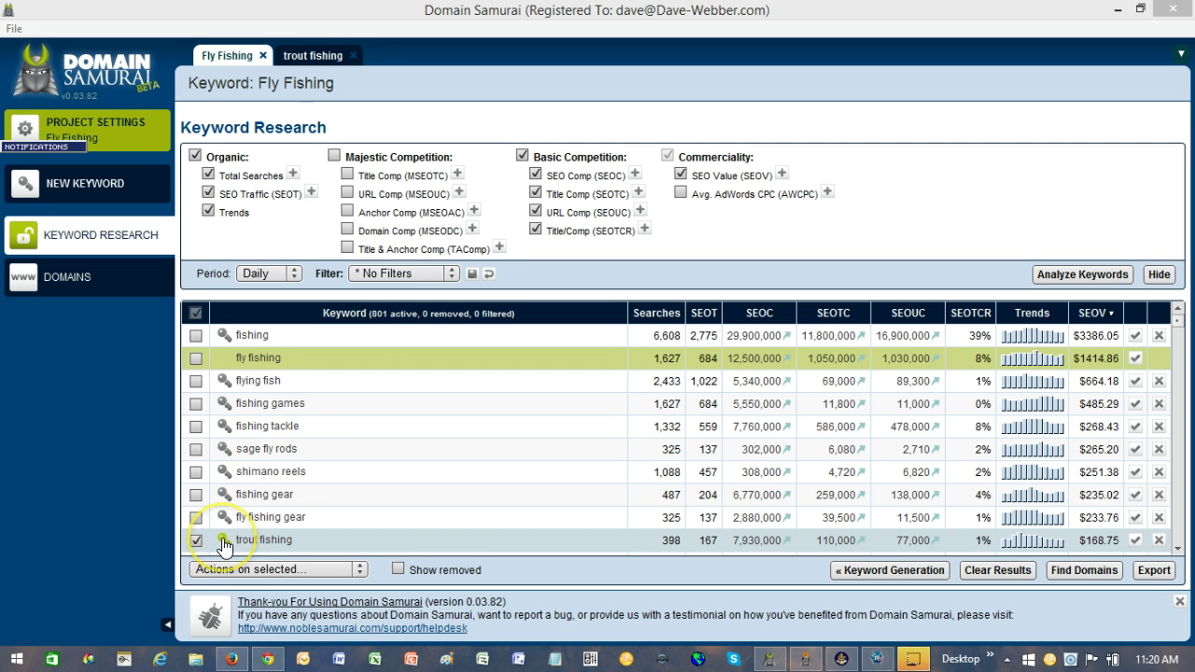
left_click(315, 56)
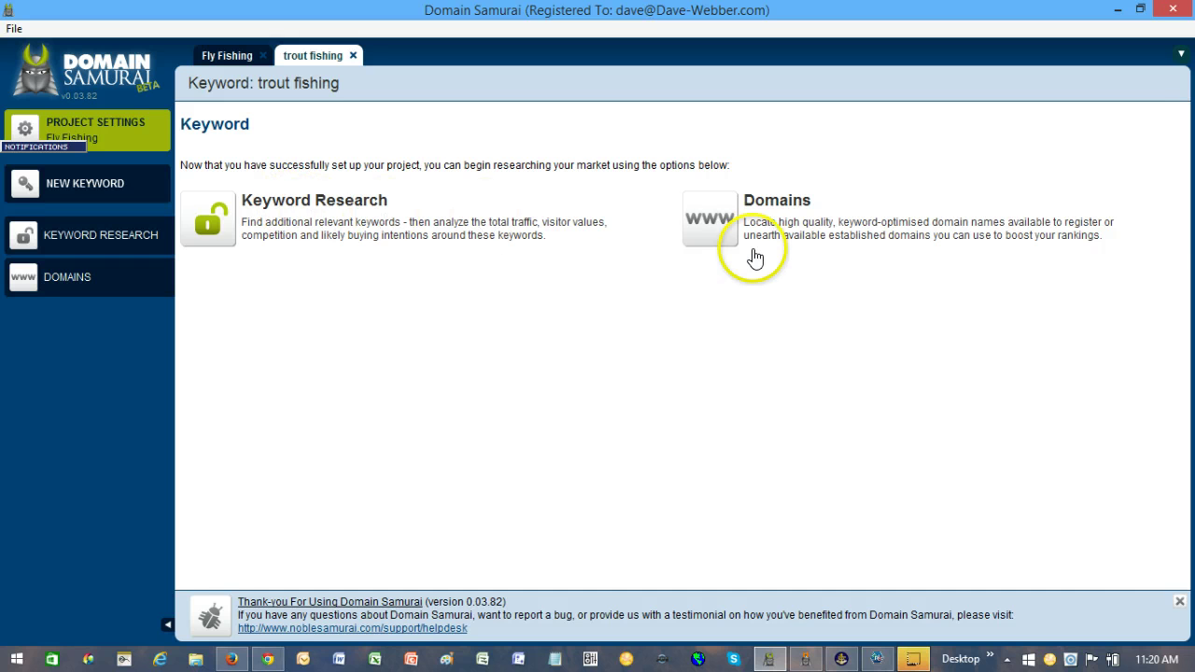
left_click(218, 55)
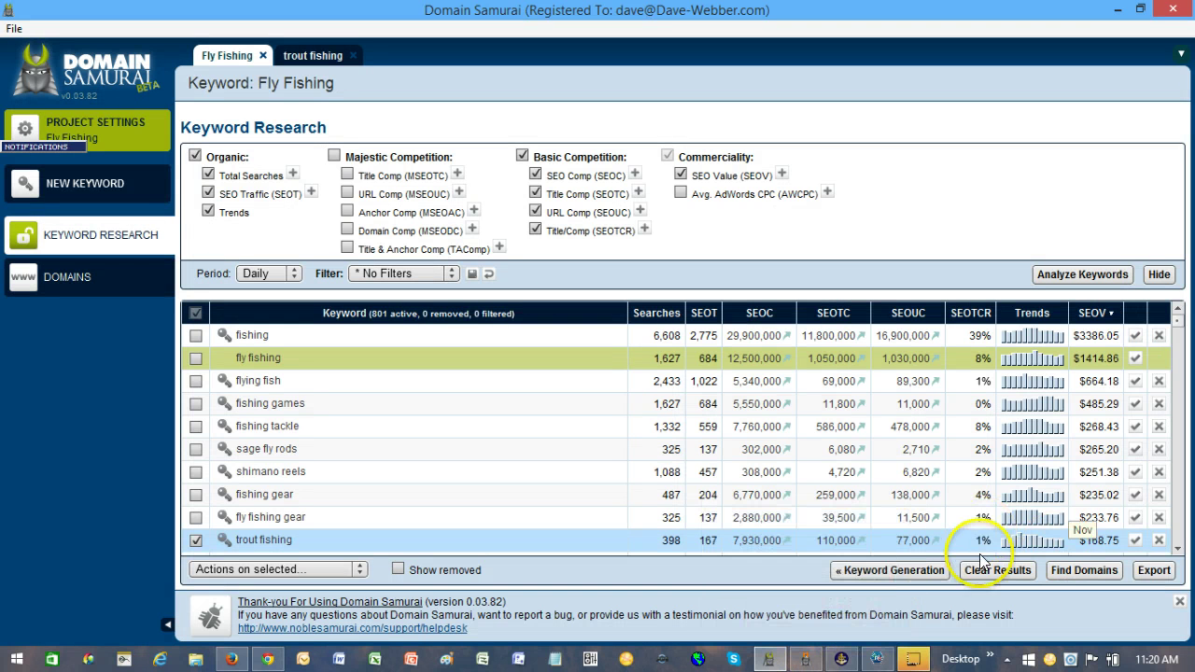
Switch to Market Samurai and examine the ten top-ranking URLs in the SEO Competition table for "trout fishing"
left_click(806, 661)
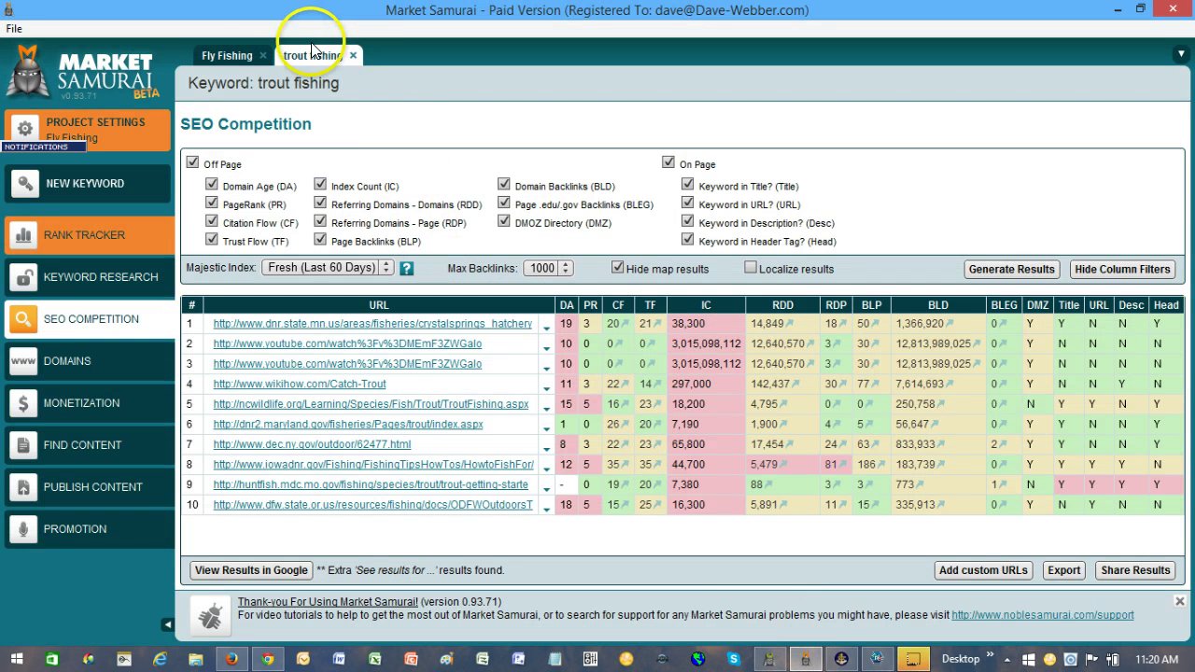
left_click(217, 60)
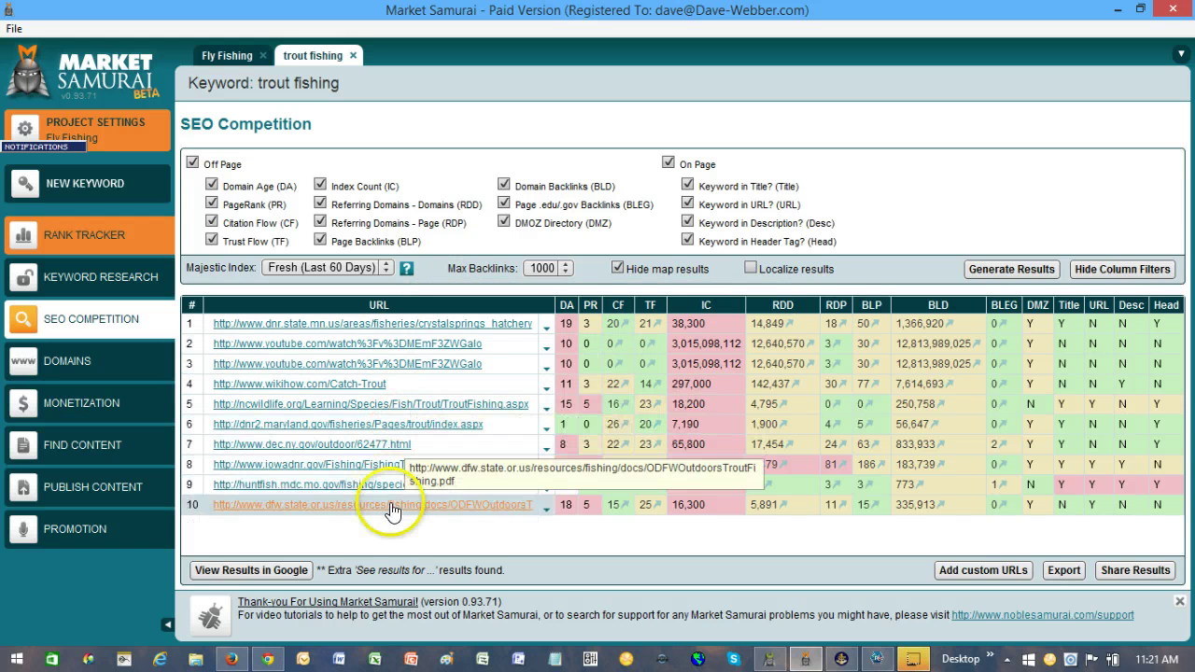
left_click(320, 513)
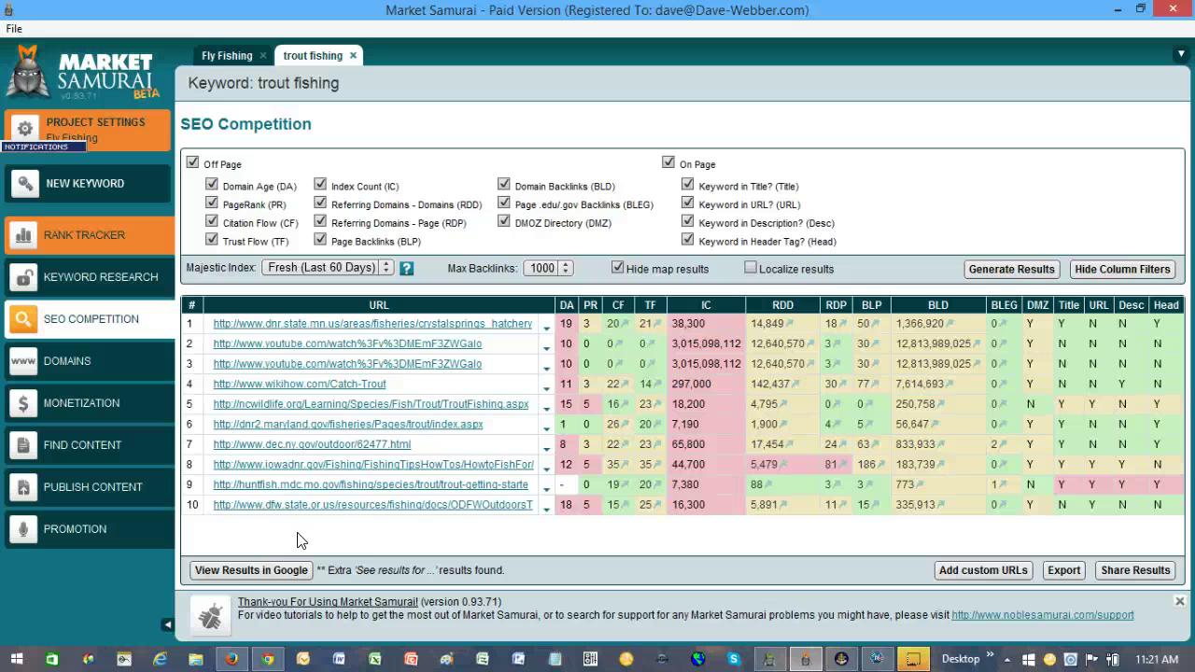
left_click(363, 348)
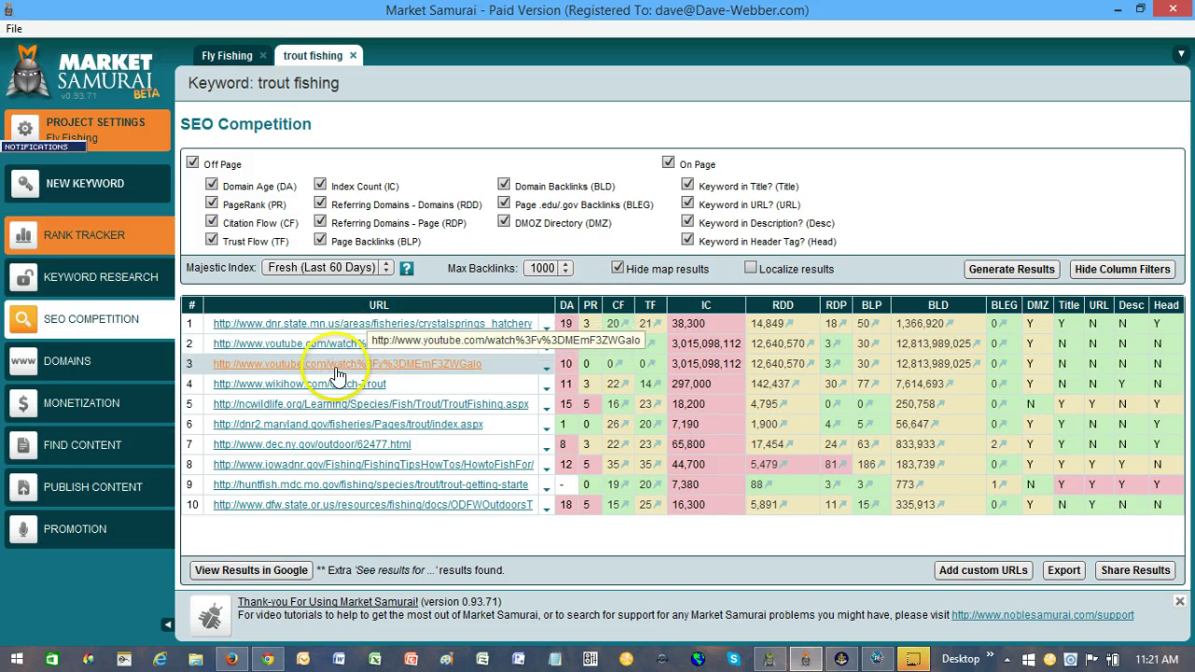
left_click(346, 392)
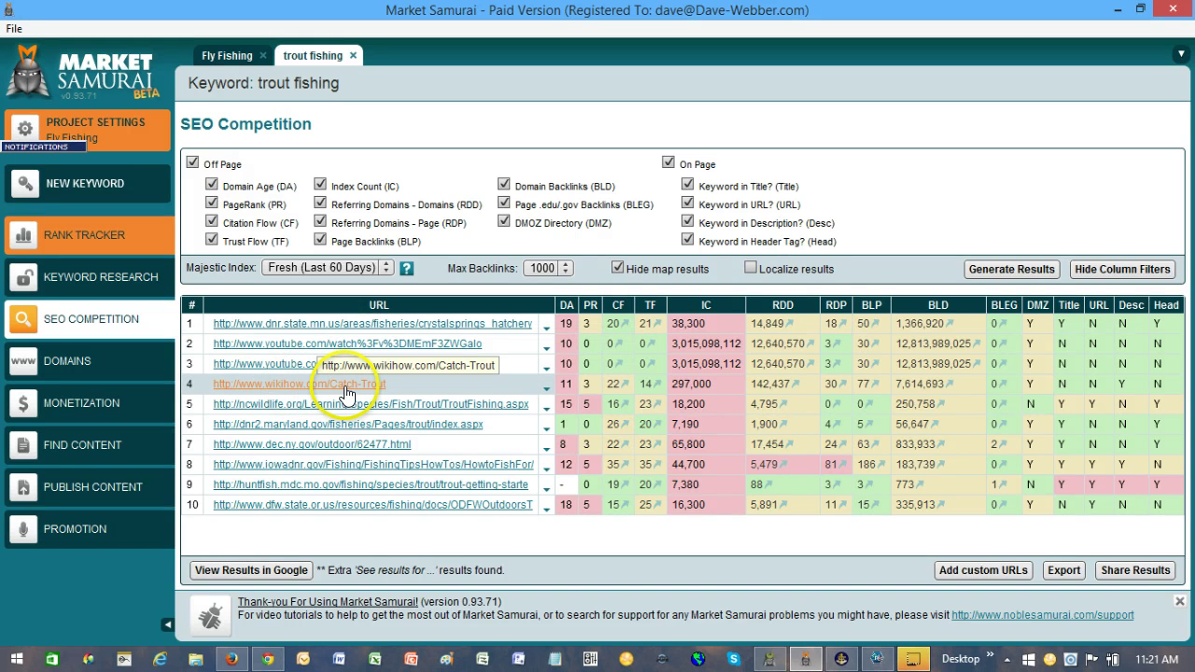
left_click(318, 342)
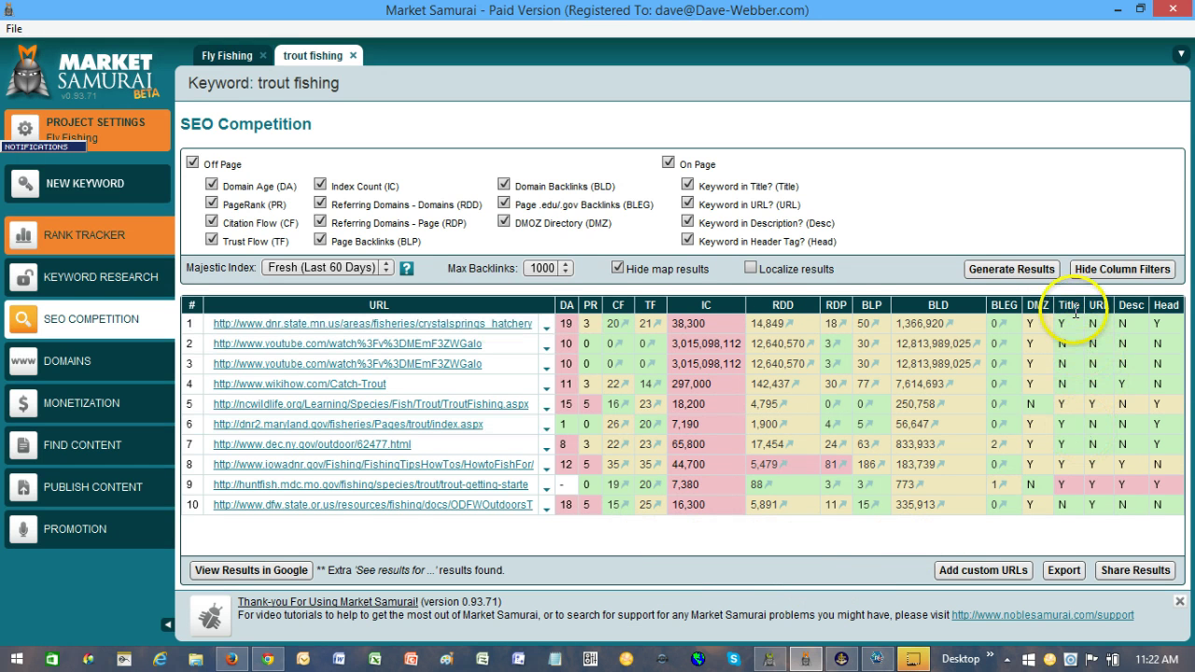
Check the Title, URL, Desc and Head columns for the "trout fishing" competitors, and recheck the keyword's SEOTCR in Domain Samurai
mouse_move(1074, 311)
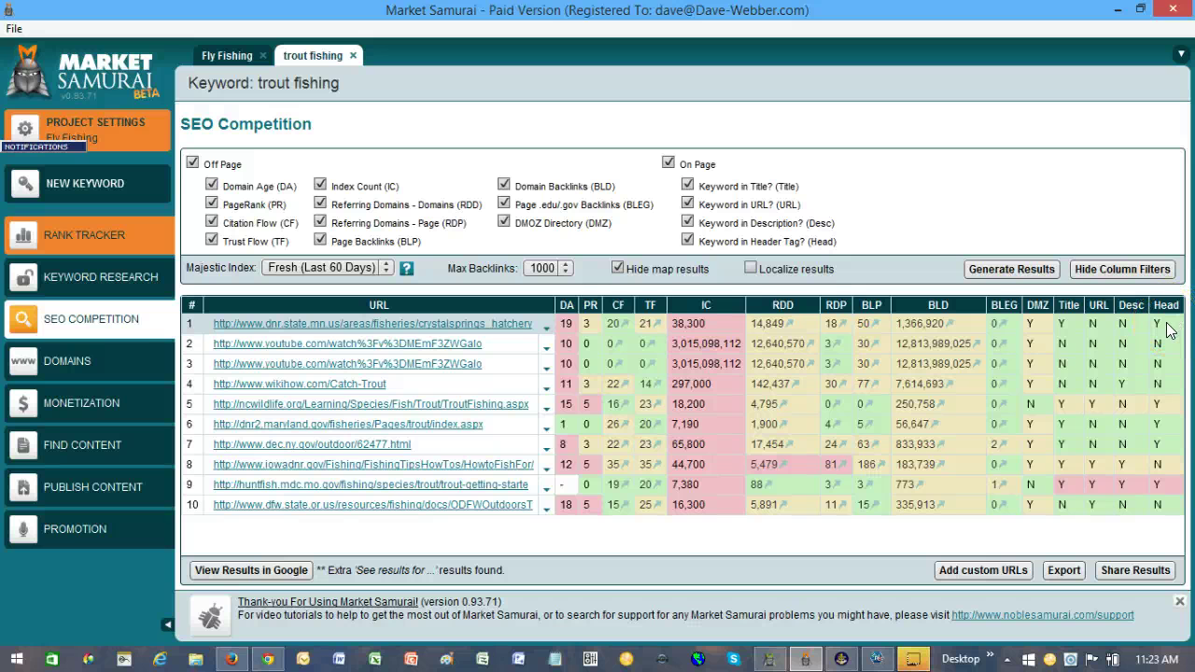
left_click(1069, 325)
left_click(1065, 343)
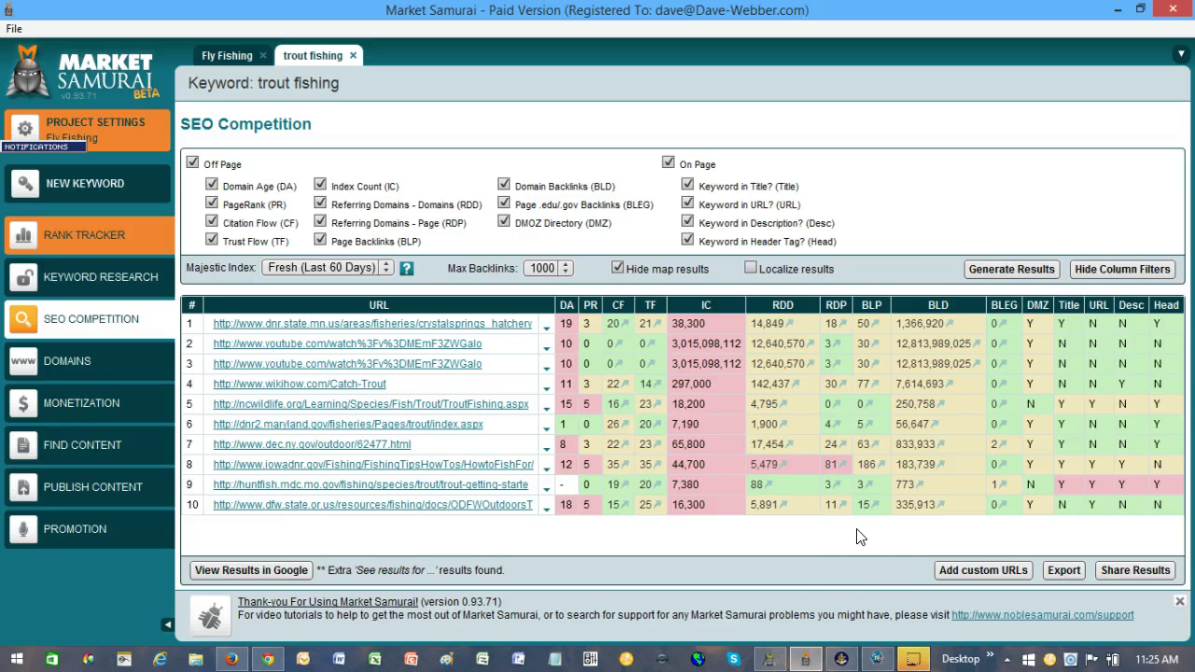
left_click(774, 660)
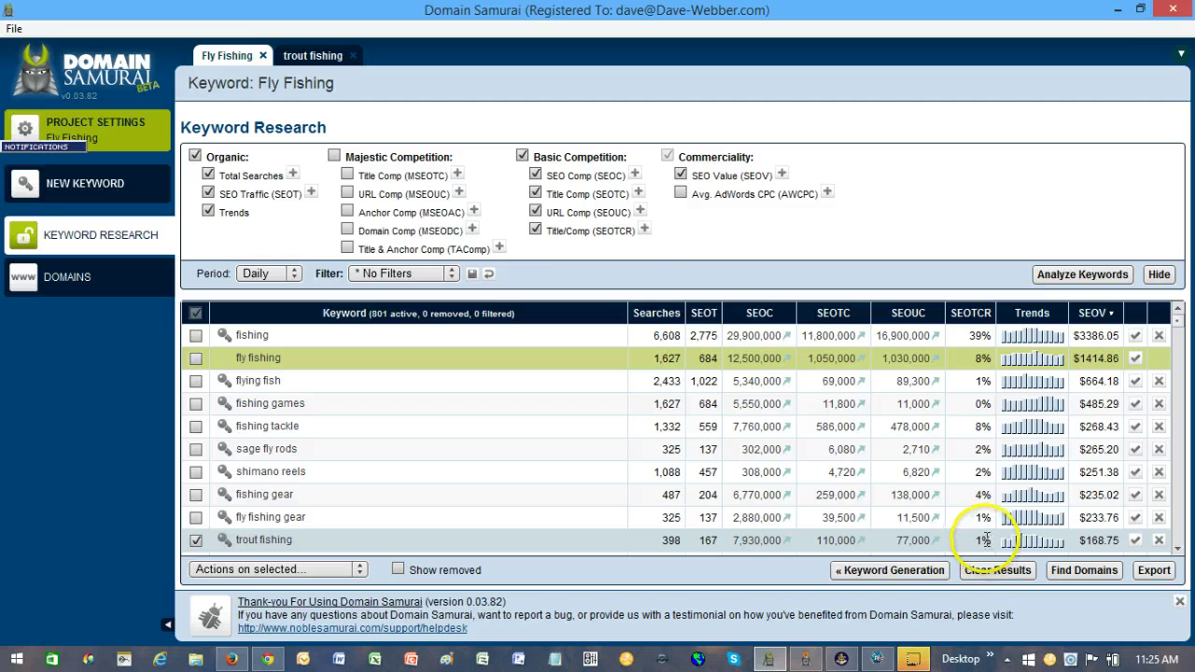
left_click(1113, 11)
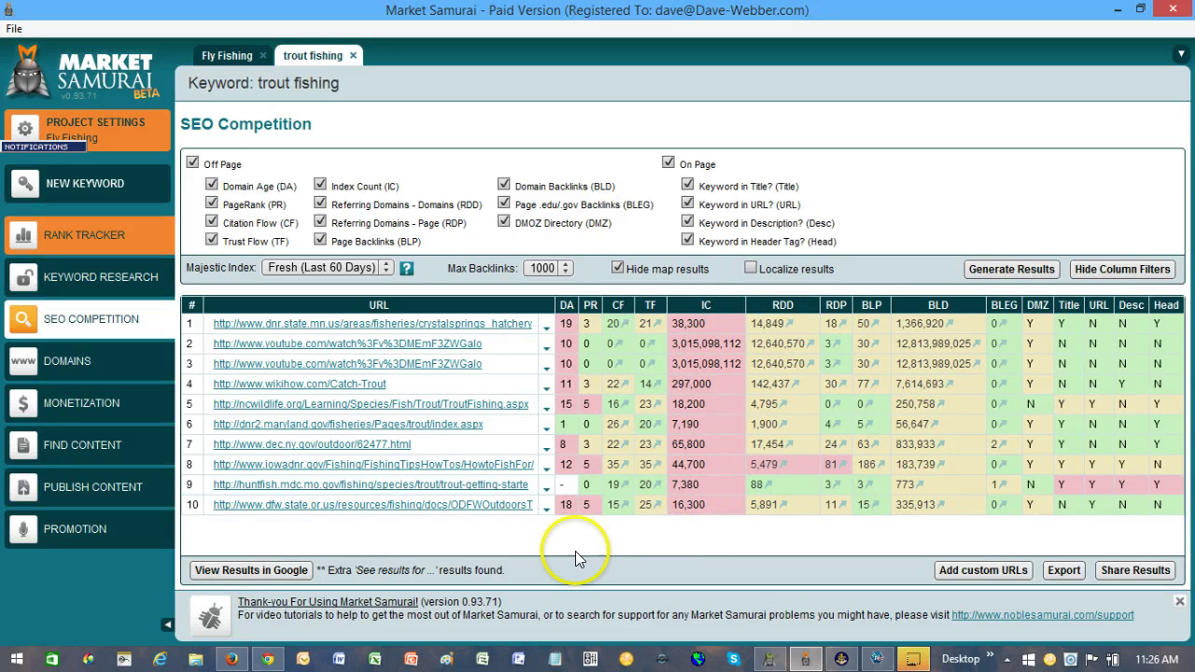
Switch to Firefox and examine how the keyword phrase "mlm-clue" is used in the web address of the MLM Clue To Online Lead Generation post
left_click(232, 659)
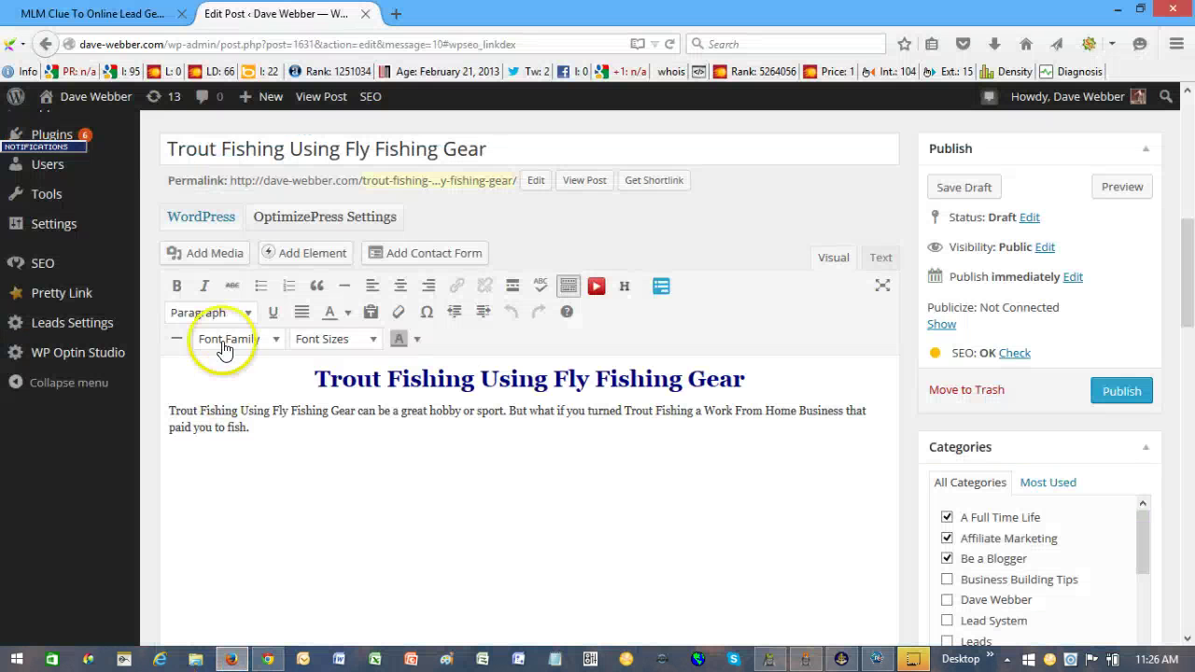
left_click(131, 14)
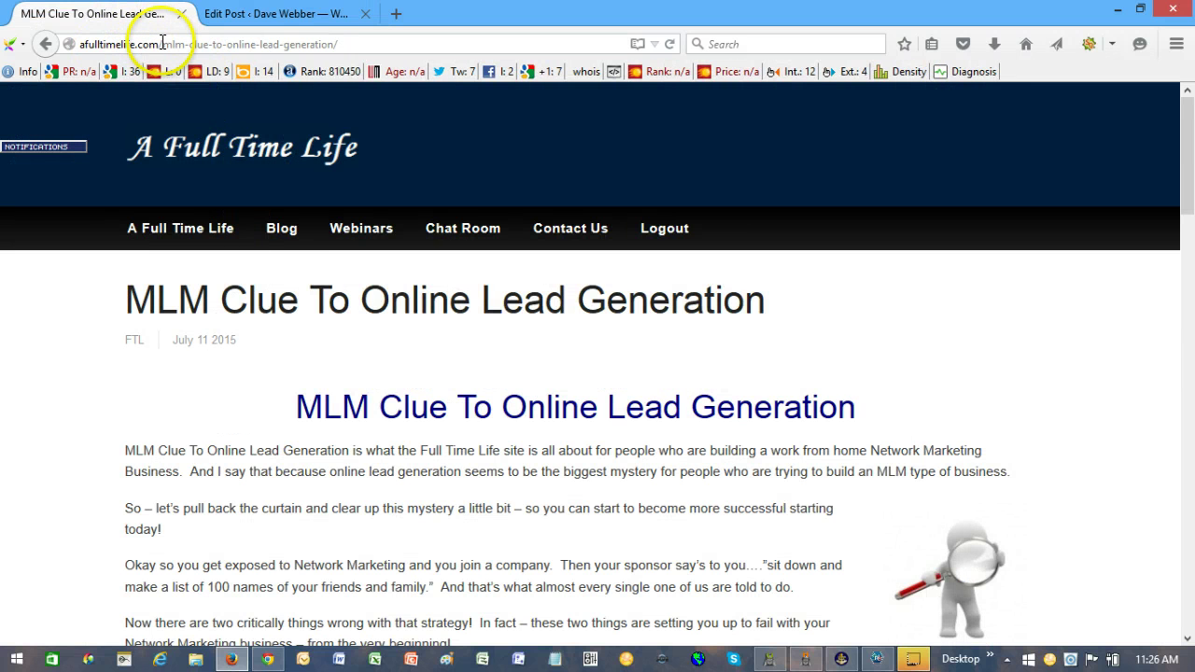
left_click_drag(163, 44, 336, 43)
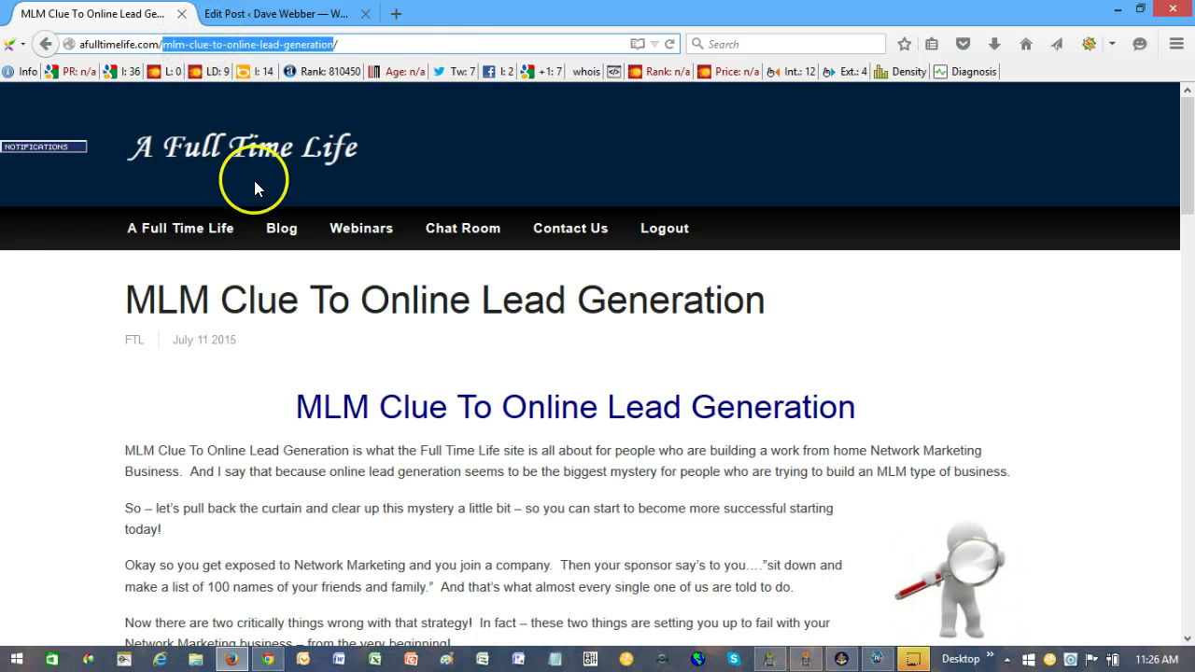
left_click(403, 39)
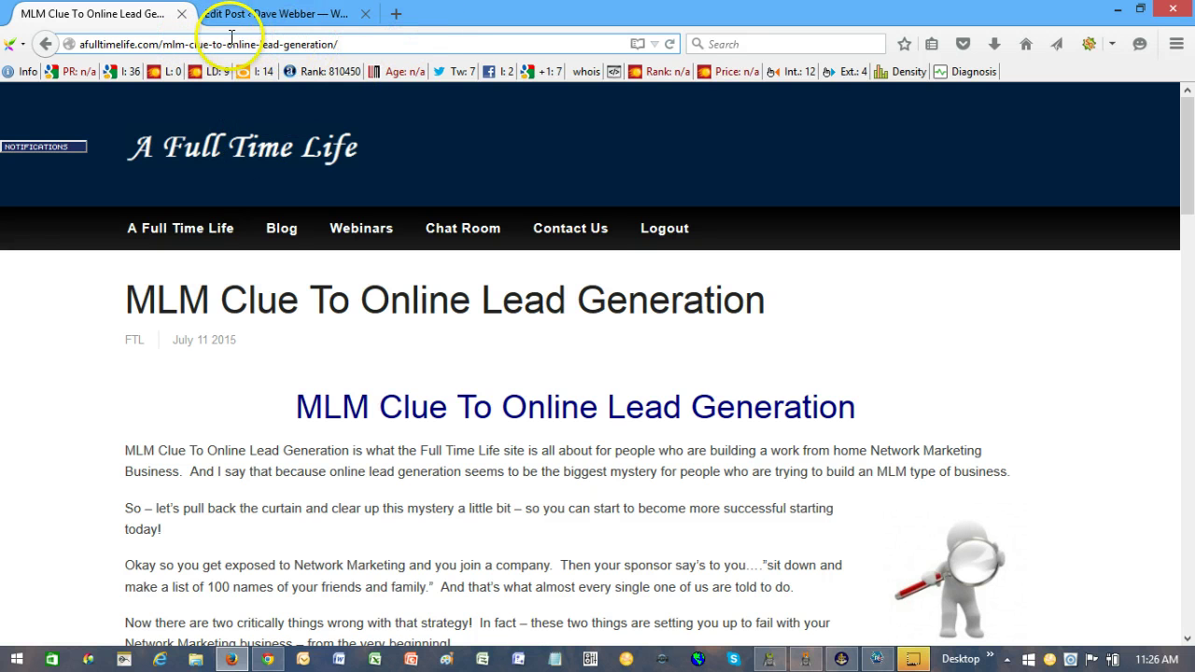
left_click(204, 44)
left_click_drag(213, 44, 158, 44)
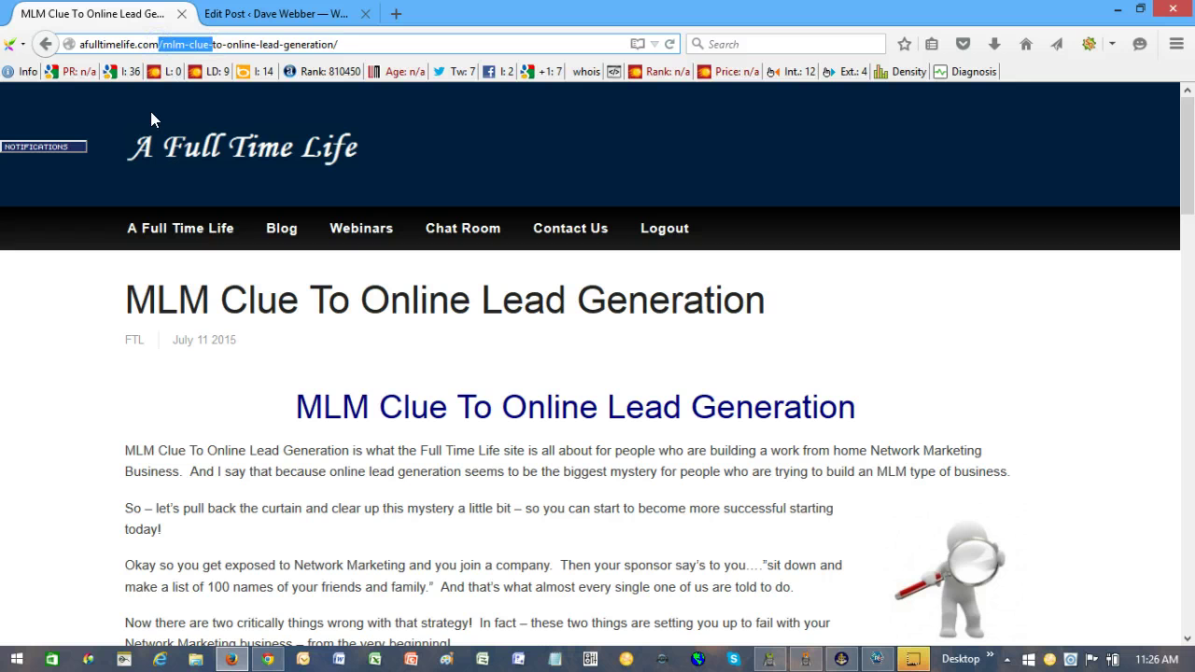
Examine how "MLM Clue" is used in the post's title, its in-content headline and the opening words of the first paragraph
left_click_drag(125, 299, 780, 306)
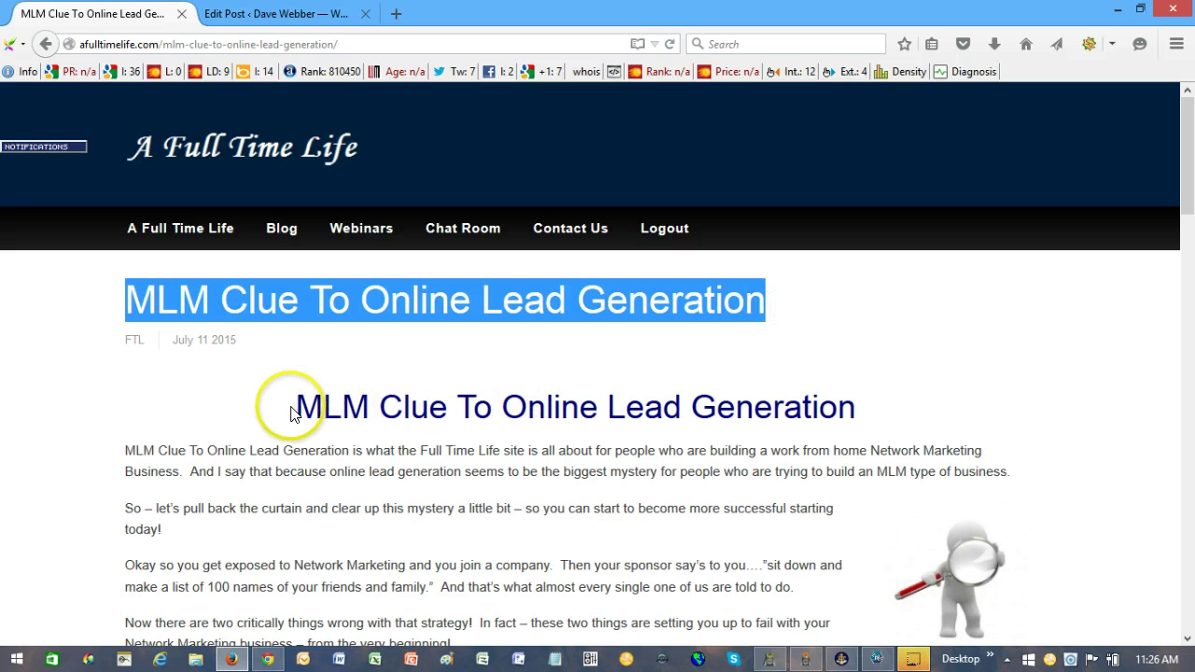
left_click_drag(295, 407, 849, 395)
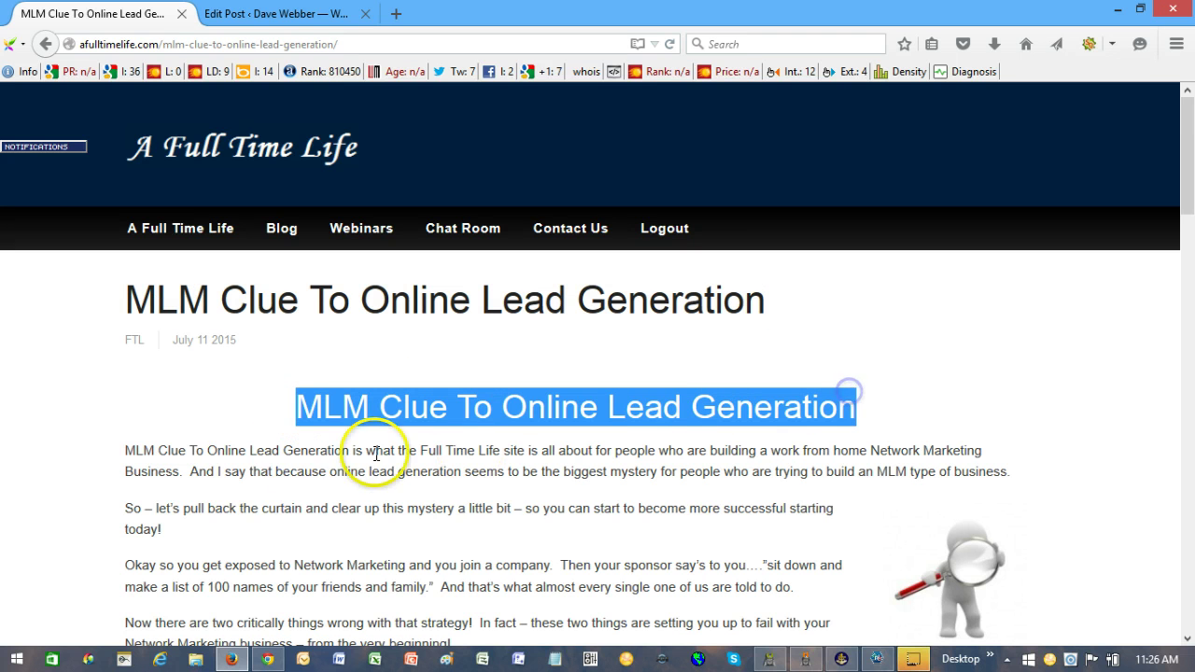
left_click(126, 450)
mouse_move(126, 450)
left_mouse_down()
mouse_move(187, 448)
mouse_move(172, 433)
left_mouse_up()
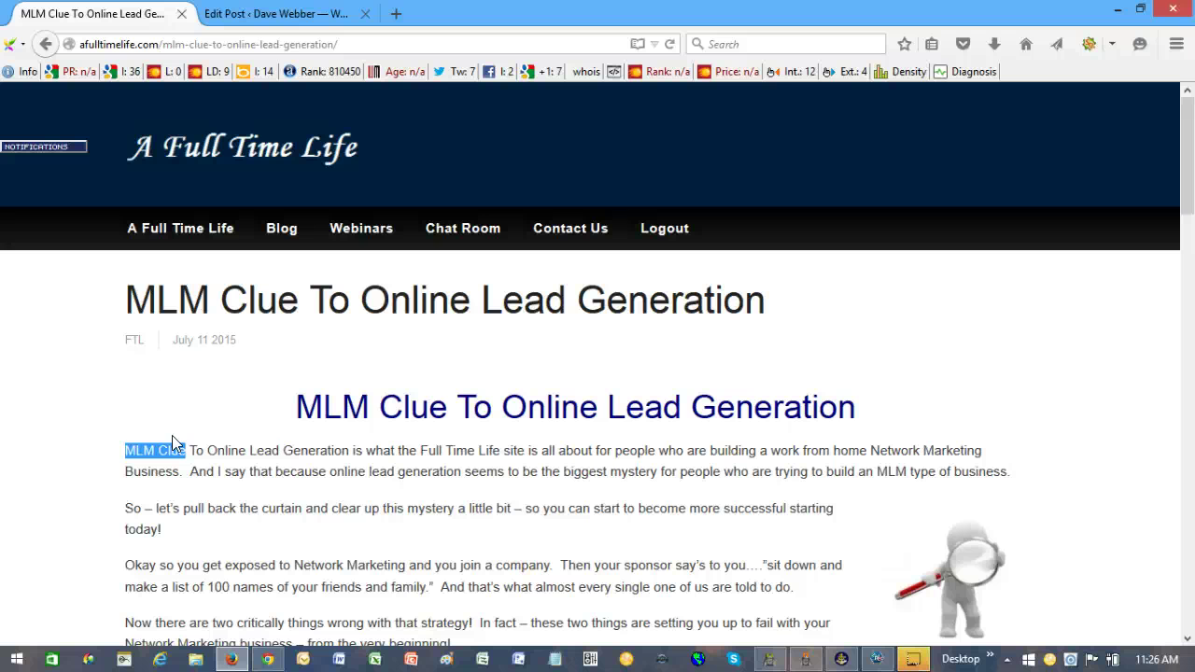
left_click(94, 403)
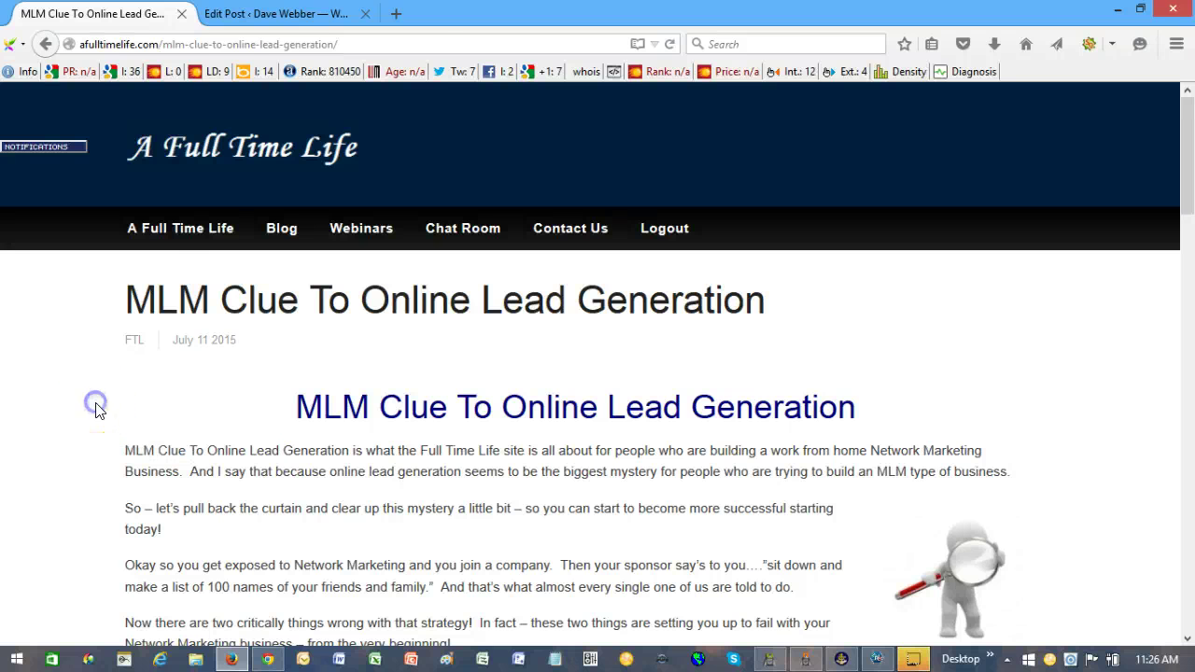
View the "Trout Fishing Using Fly Fishing Gear" draft in the WordPress editor and examine the keyword placement in its title and permalink
left_click(271, 14)
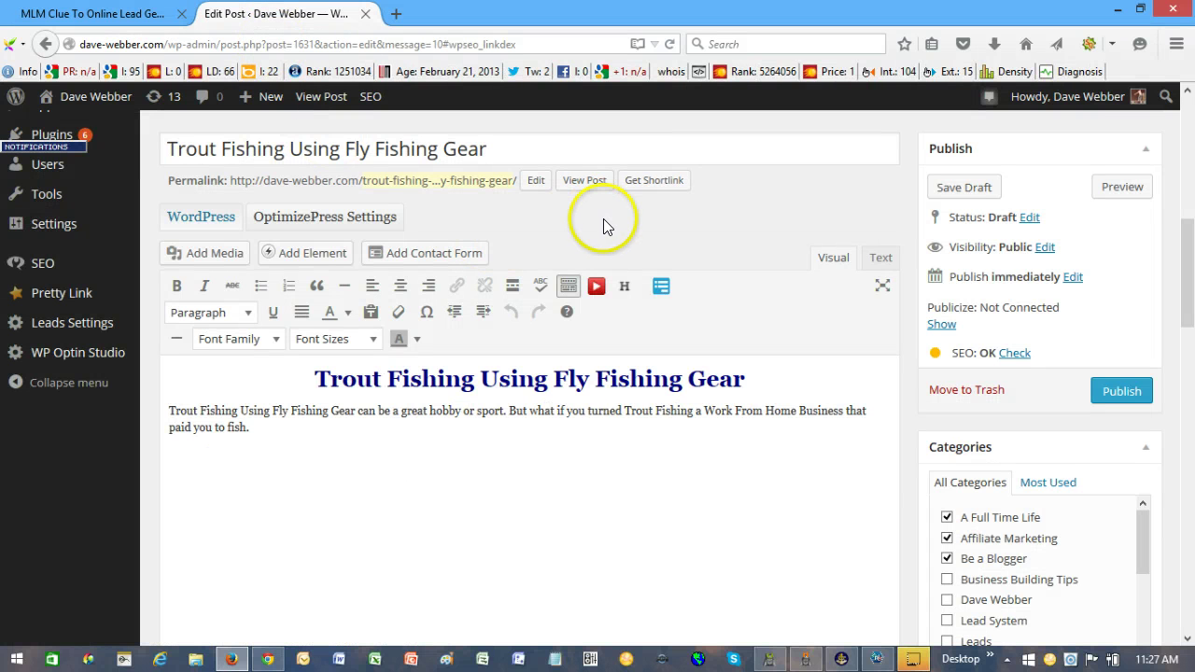
scroll(603, 219, "up", 2)
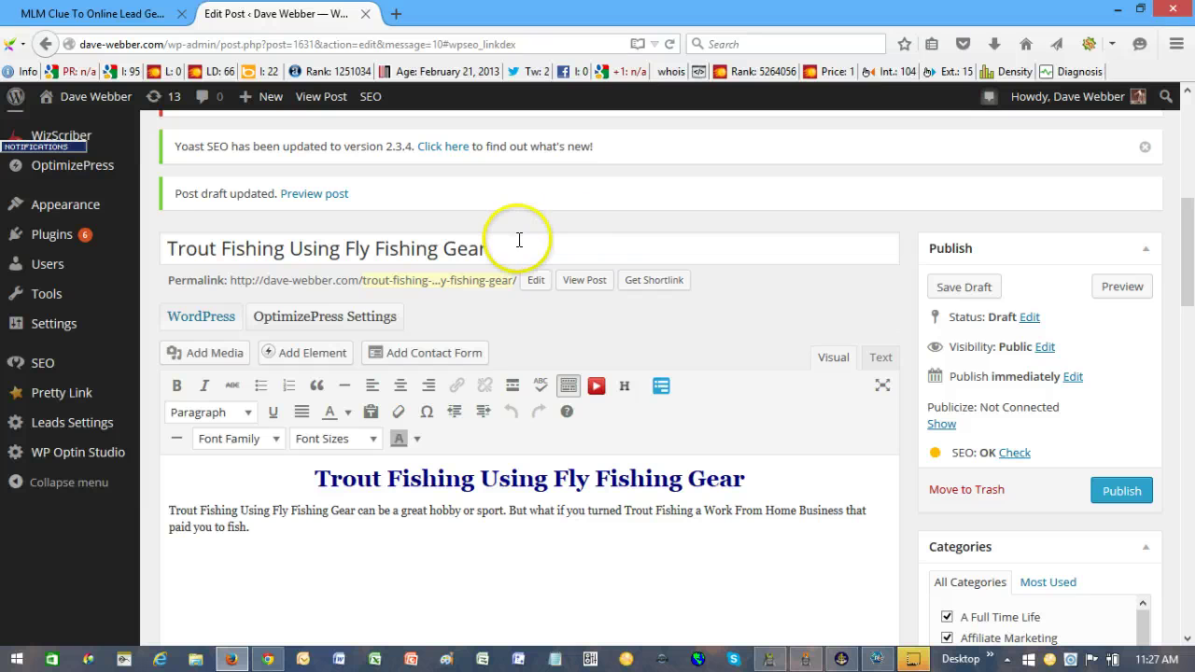
left_click_drag(521, 243, 277, 241)
left_click(166, 233)
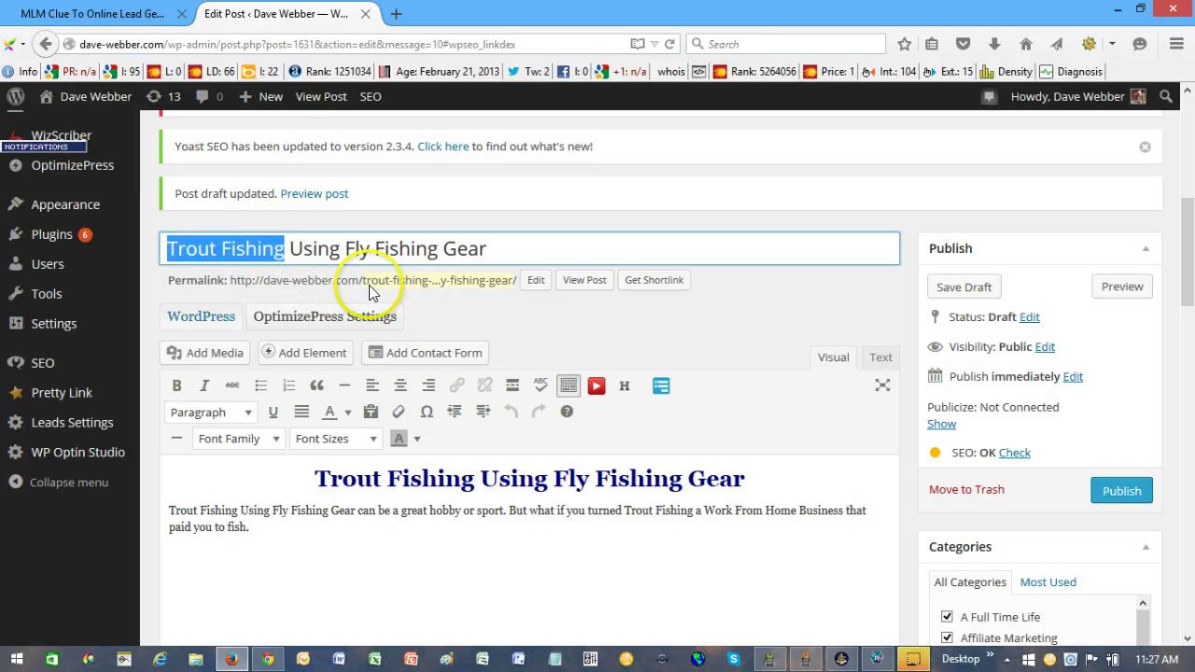
left_click_drag(493, 249, 174, 245)
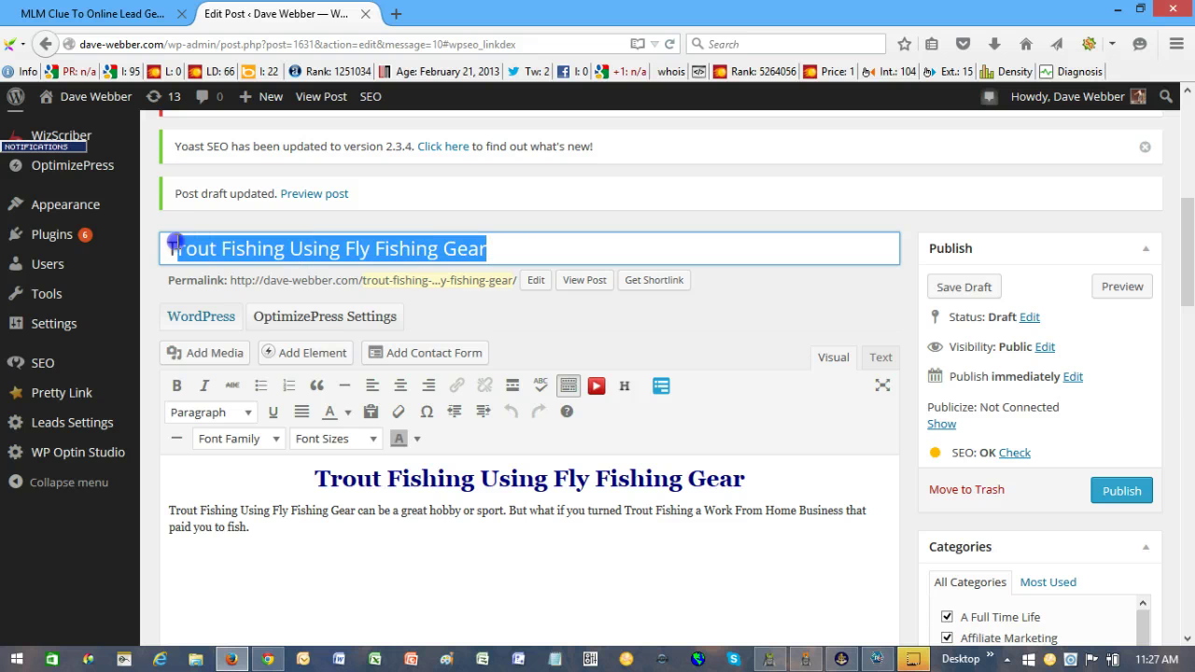
left_click(403, 291)
Check the Heading 1 format of the blue headline in the post body and compare the headline with the post title
scroll(595, 314, "down", 4)
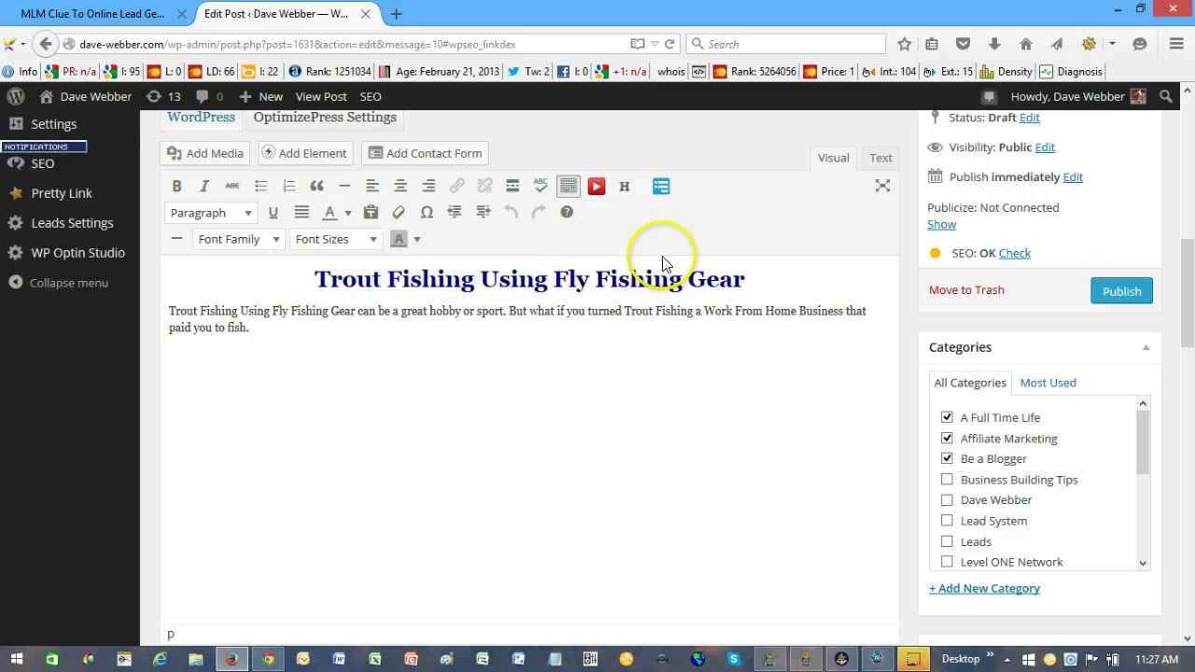
left_click(744, 280)
left_click_drag(744, 279, 295, 273)
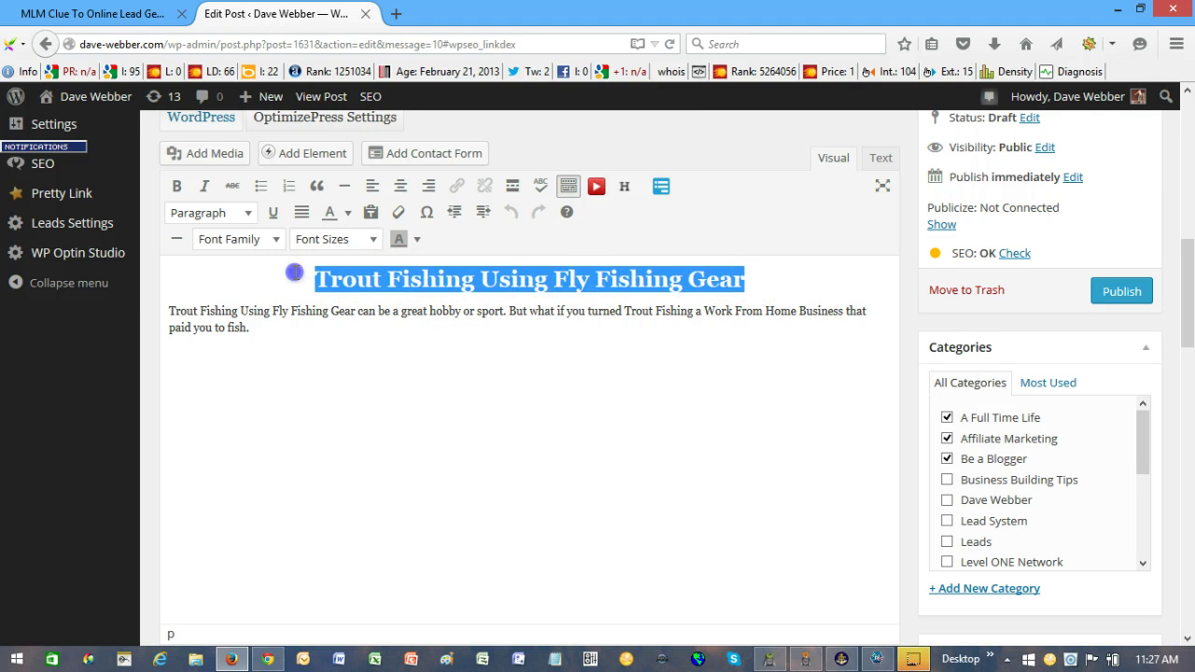
left_click(248, 213)
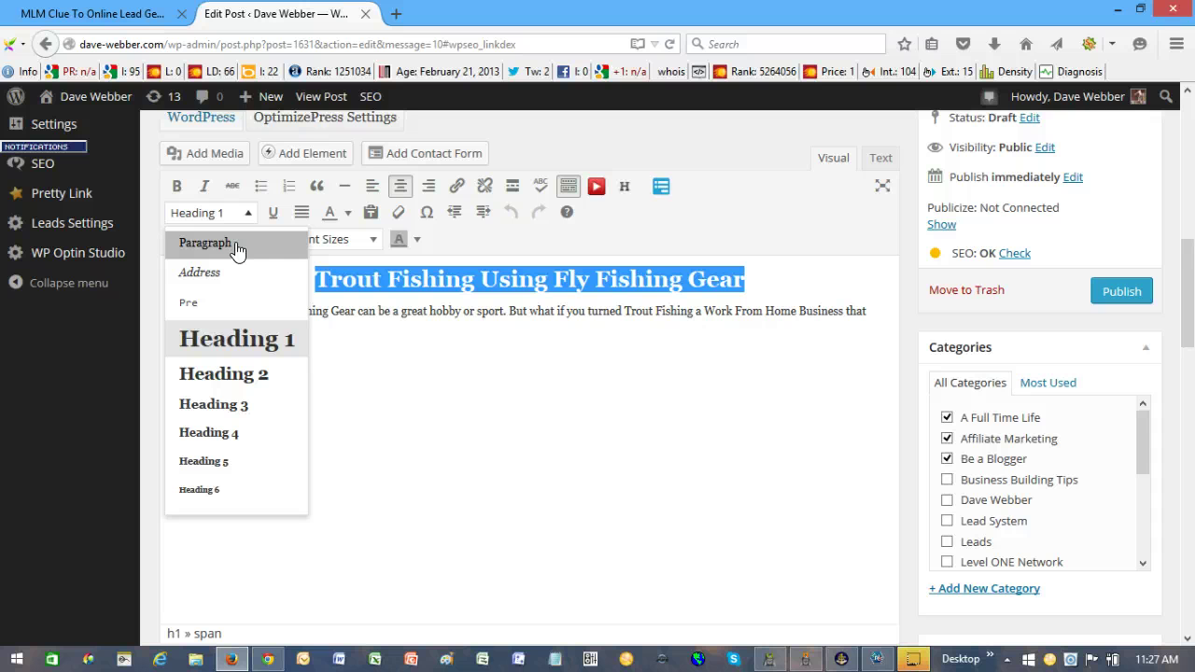
left_click(207, 341)
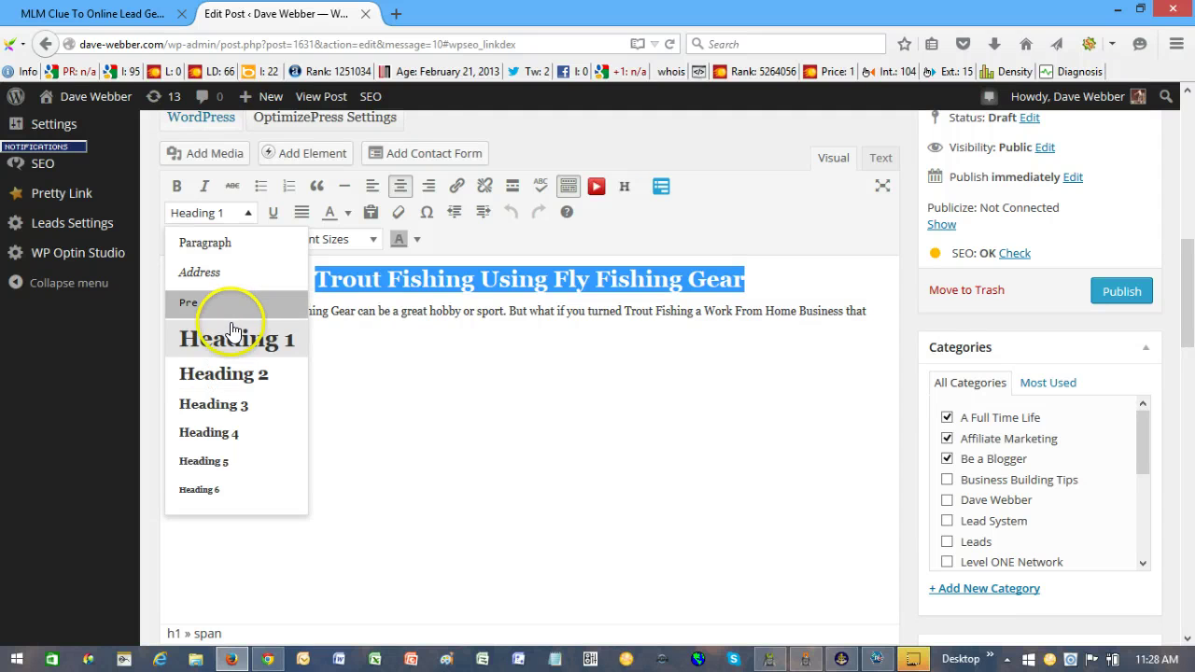
left_click(438, 377)
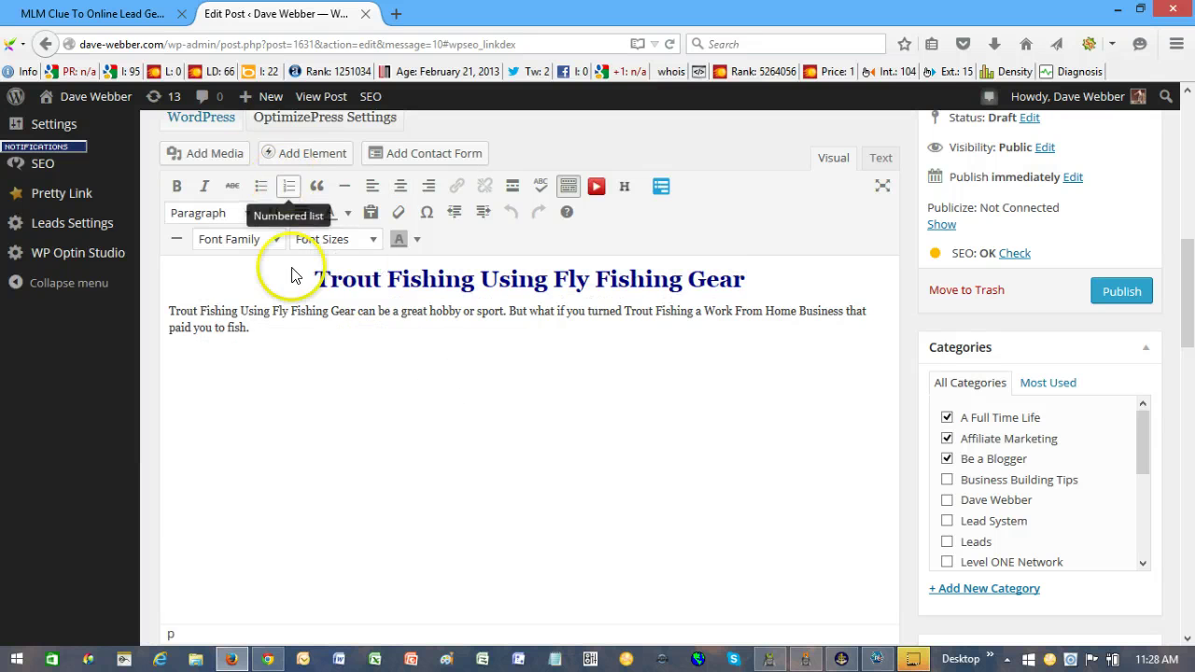
scroll(307, 339, "up", 3)
scroll(307, 338, "up", 1)
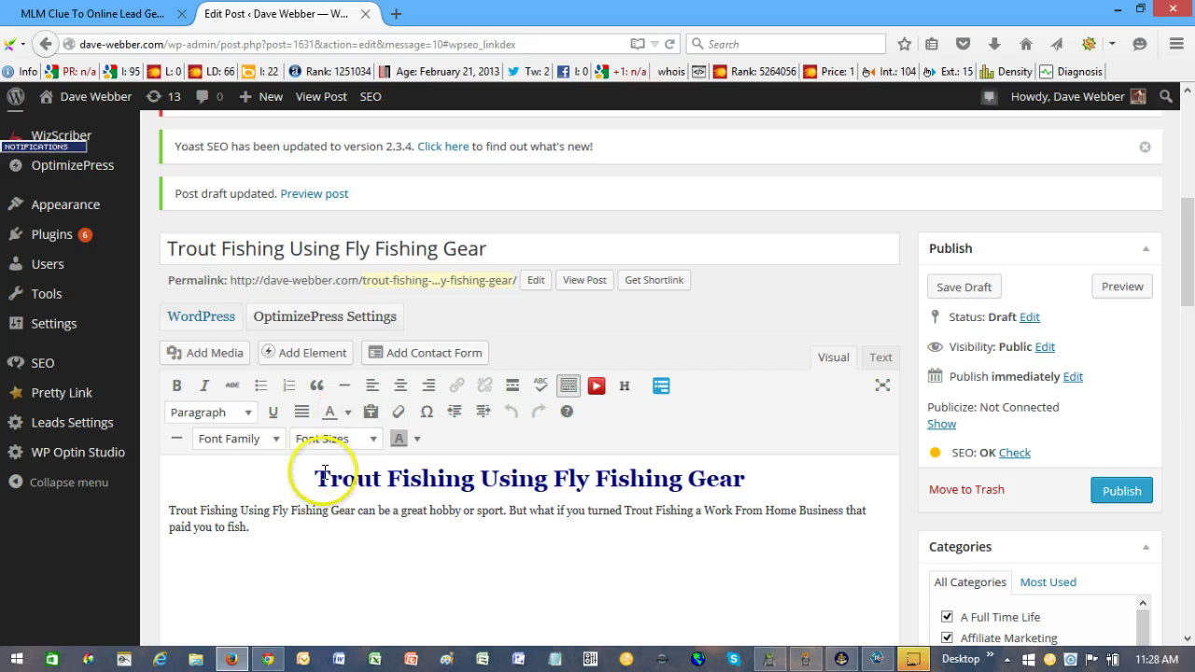
left_click(654, 551)
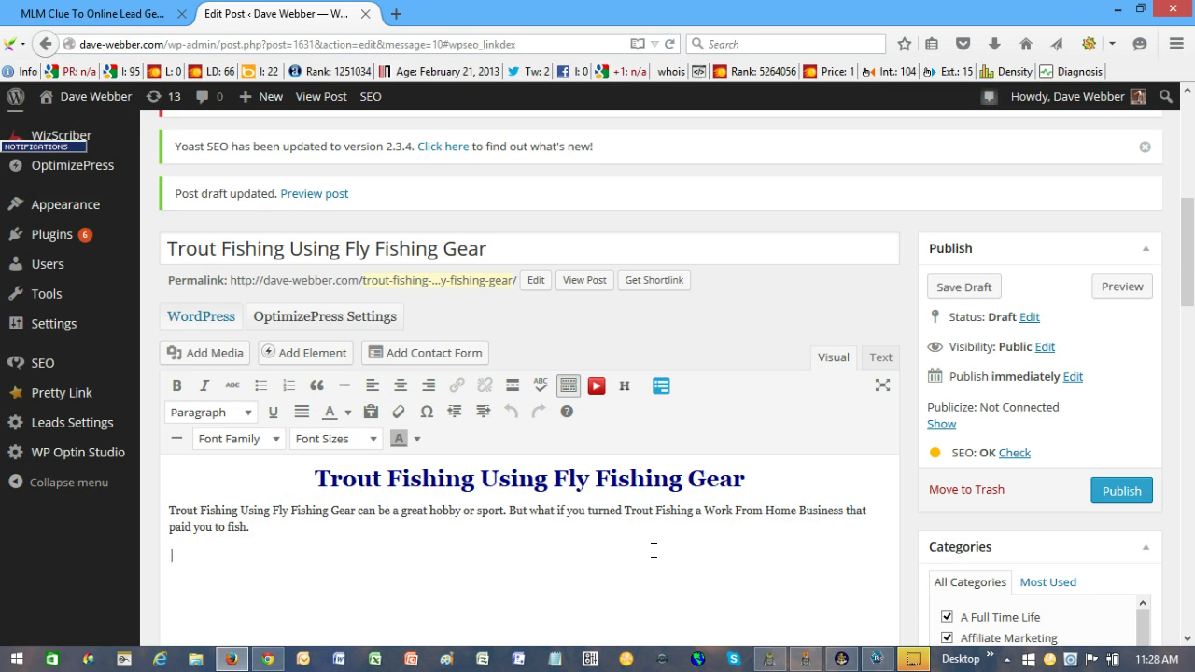
Review the Yoast SEO page analysis of the draft and show the plugin's general settings
scroll(654, 551, "down", 7)
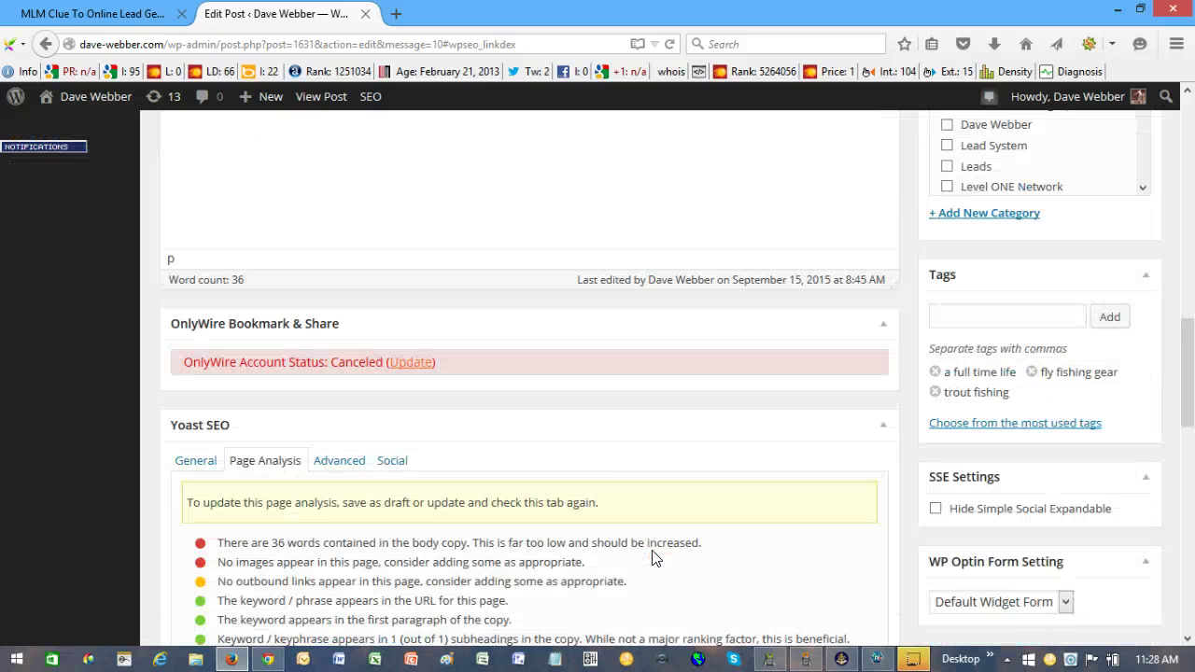
scroll(655, 555, "up", 2)
scroll(653, 558, "down", 3)
scroll(654, 557, "up", 1)
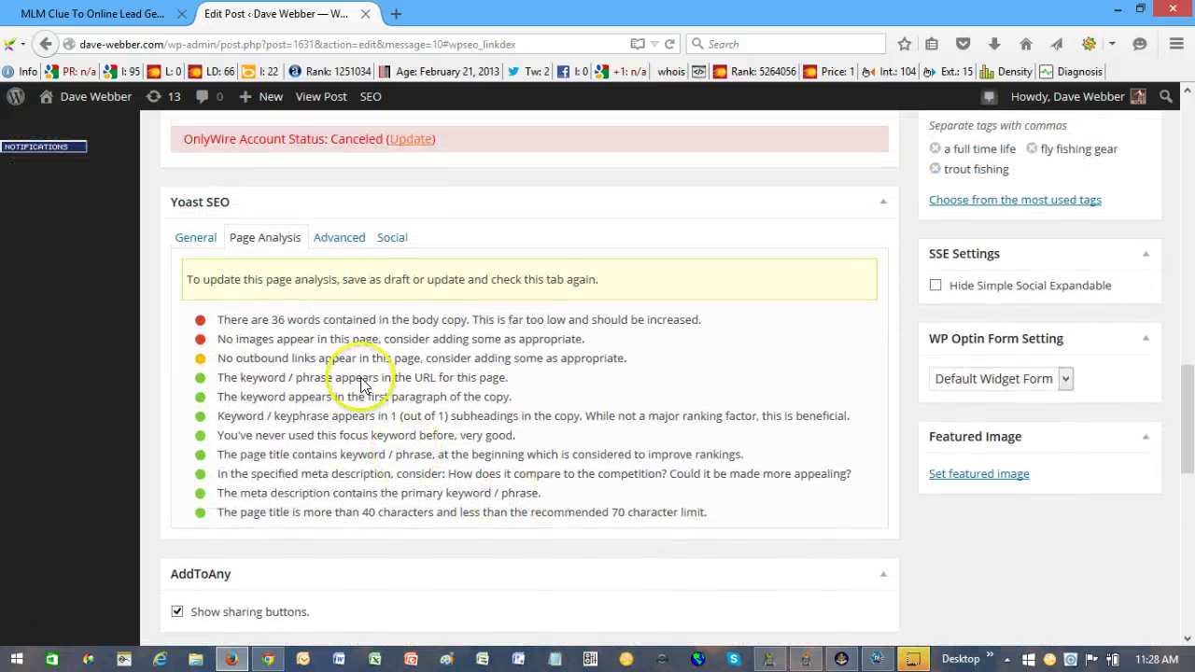
left_click(197, 238)
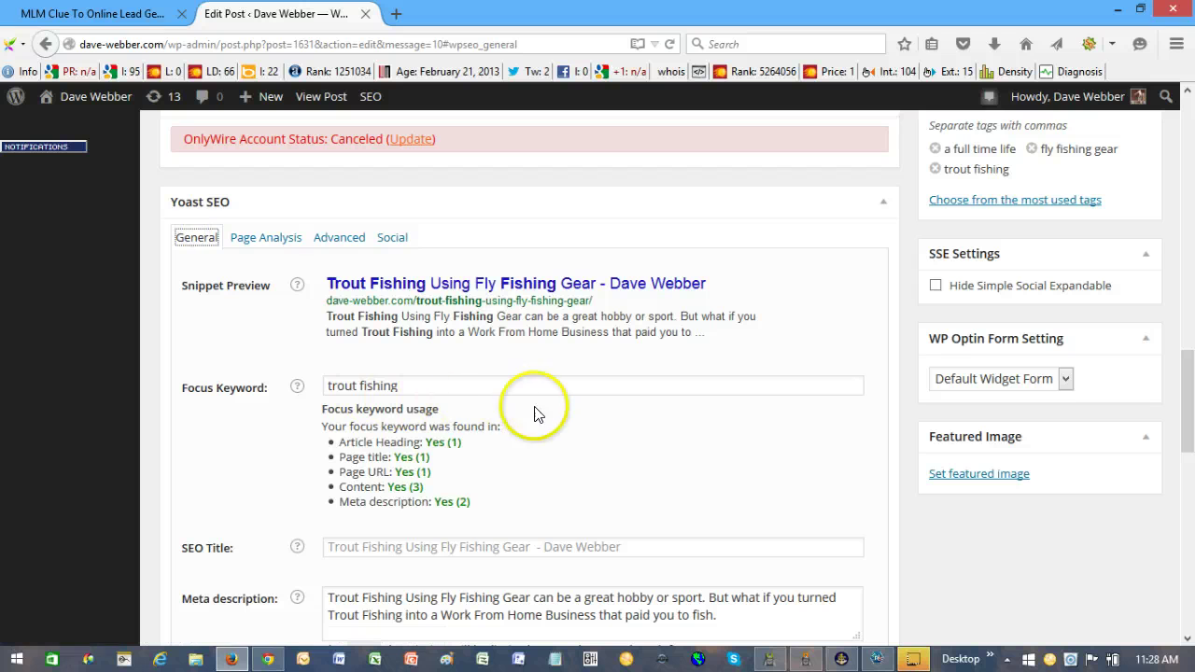
Examine the "trout fishing" focus keyword, its usage list and its appearance in the snippet preview
left_click_drag(400, 386, 331, 373)
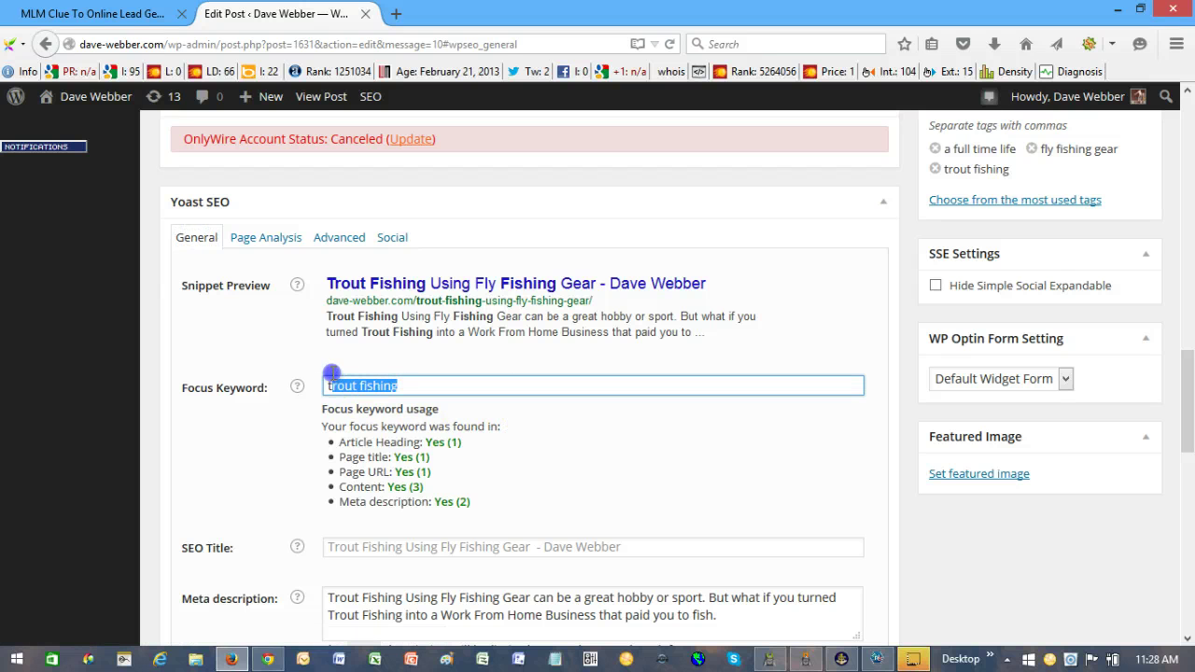
left_click(513, 450)
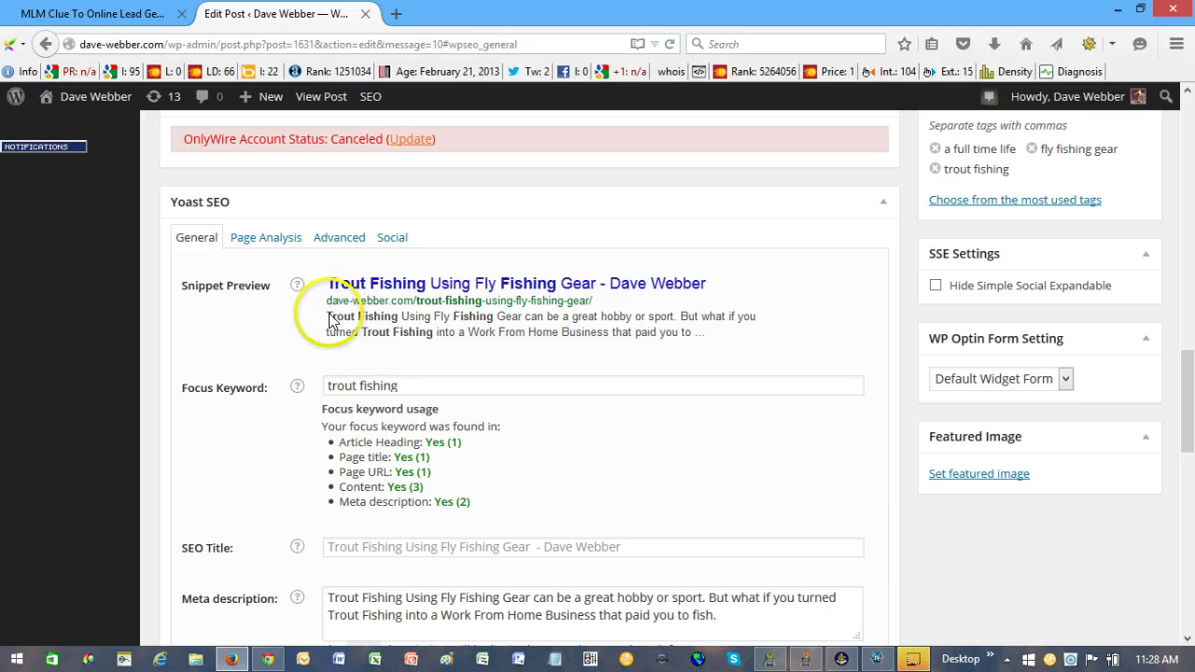
left_click(390, 320)
left_click_drag(389, 321, 327, 317)
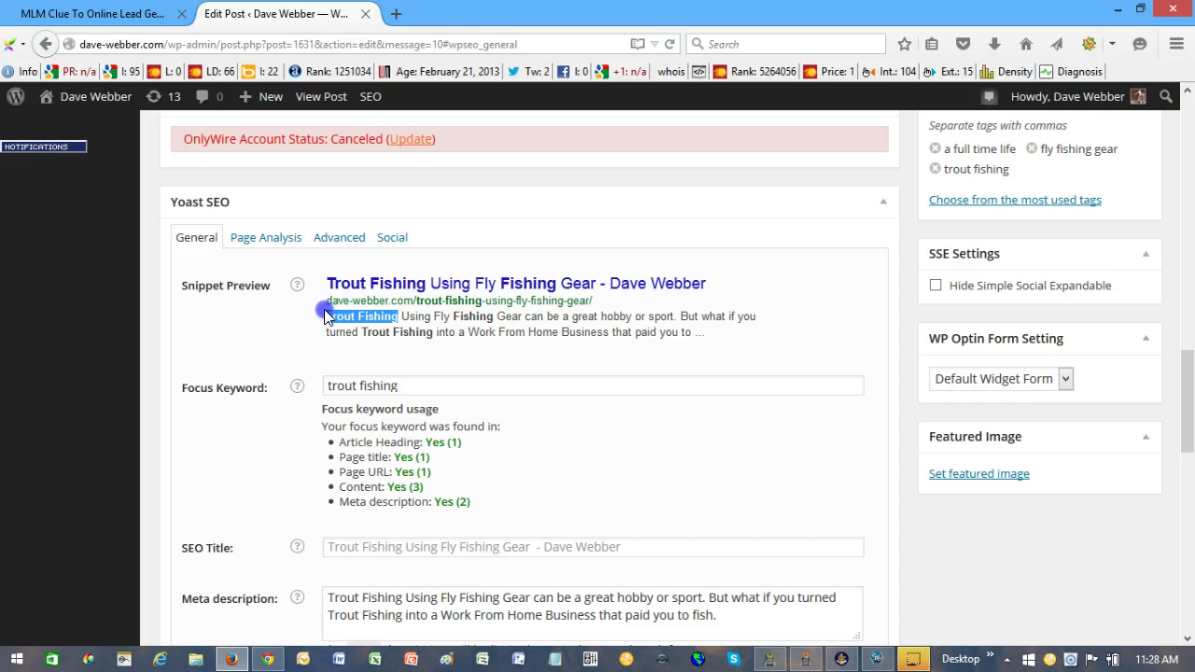
left_click(309, 348)
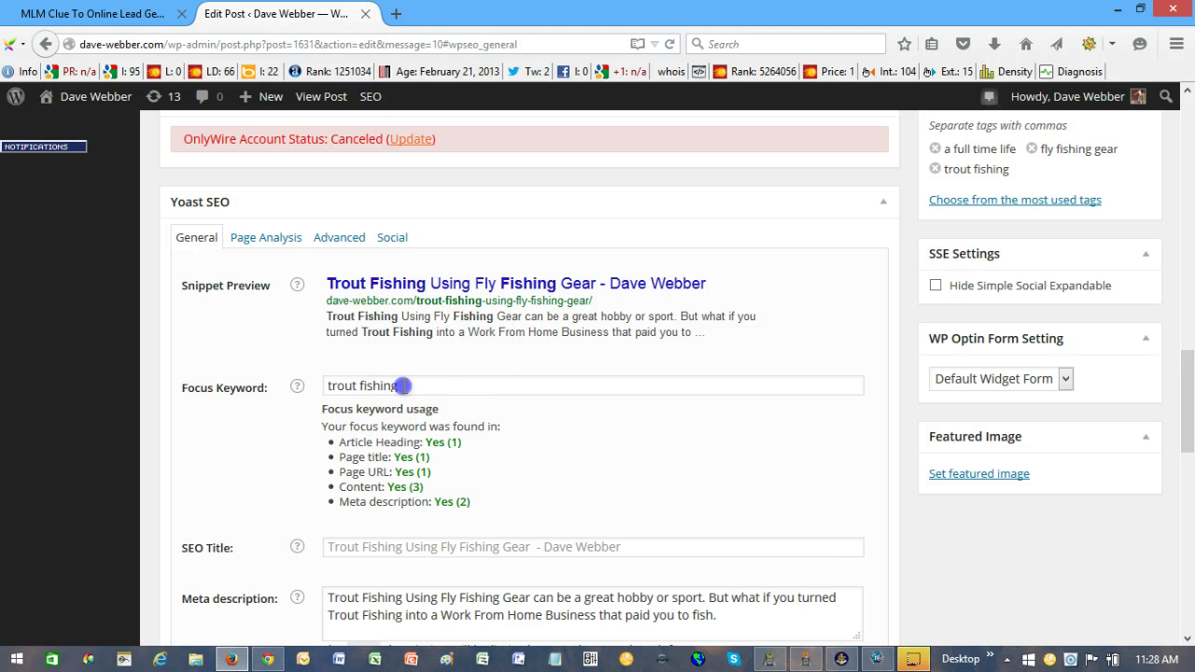
left_click_drag(402, 385, 326, 383)
scroll(297, 414, "down", 4)
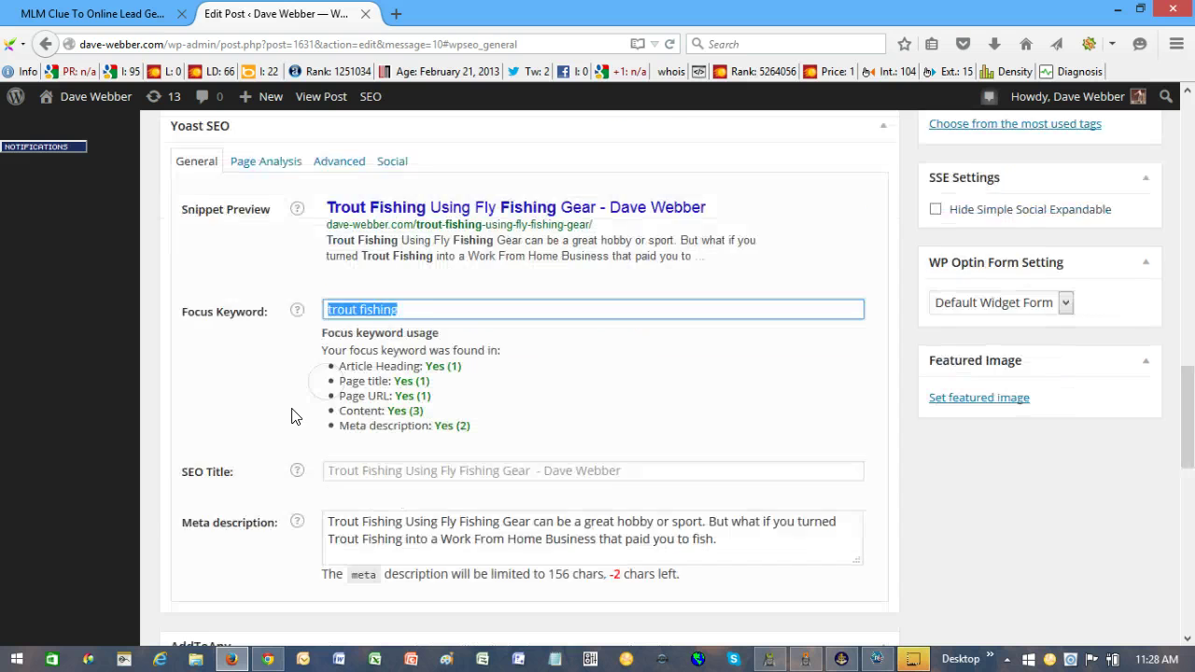
Examine the meta description text and the SEO title field in the Yoast SEO settings
left_click(527, 296)
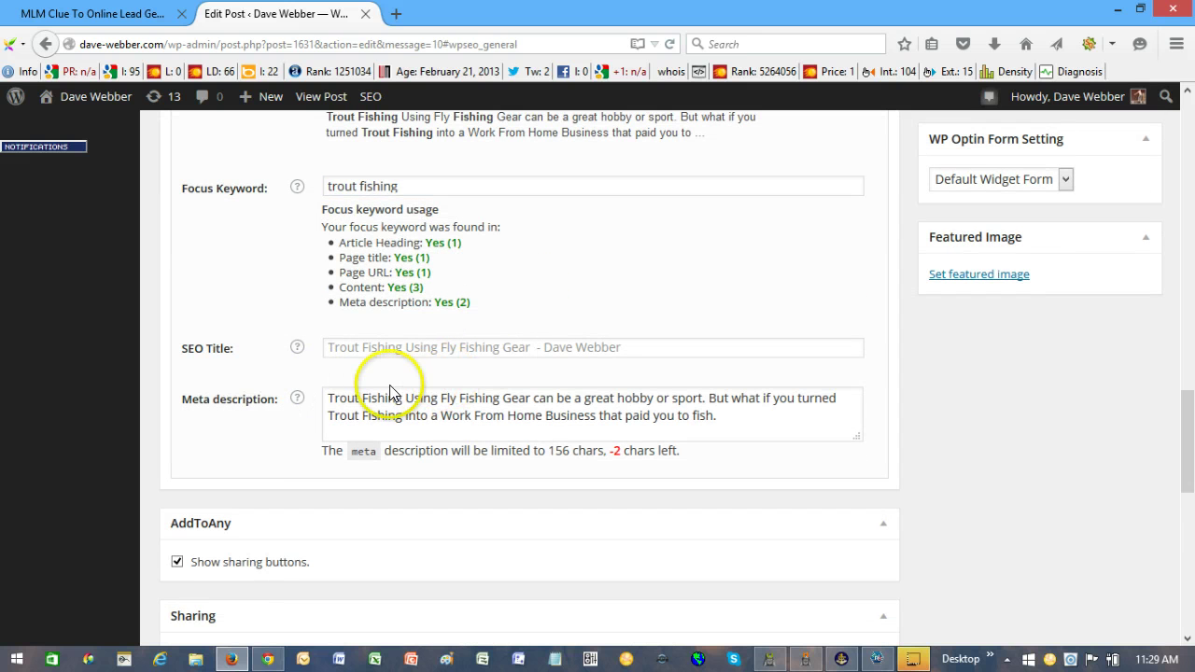
triple_click(702, 414)
left_click_drag(700, 414, 607, 418)
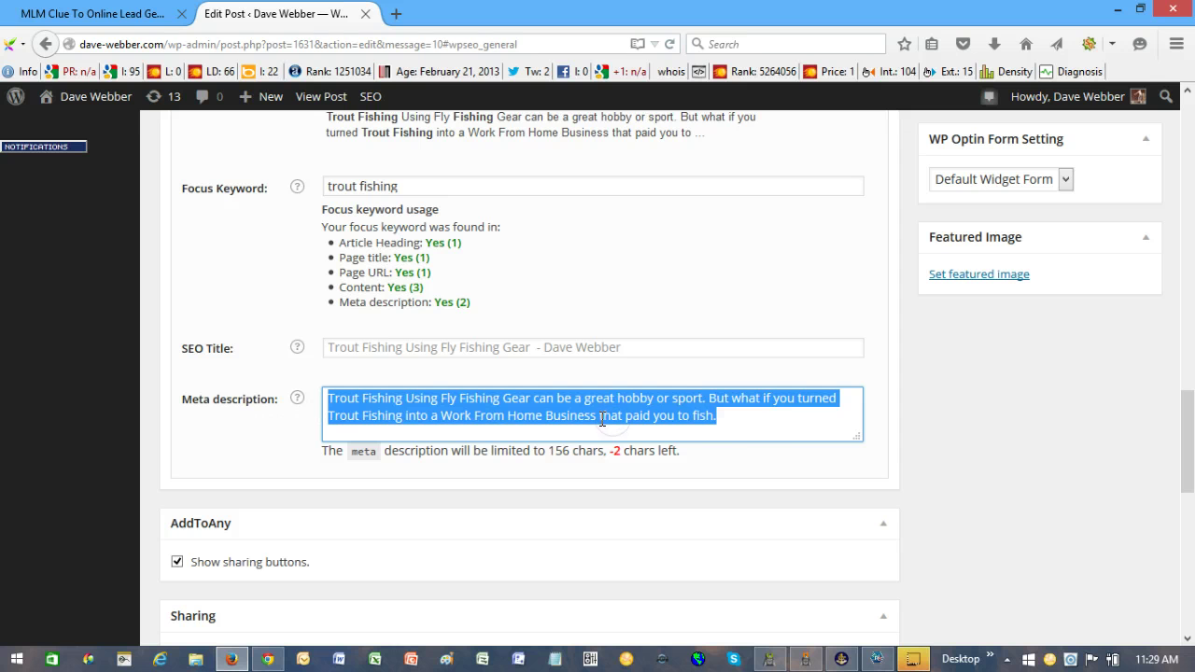
left_click(726, 417)
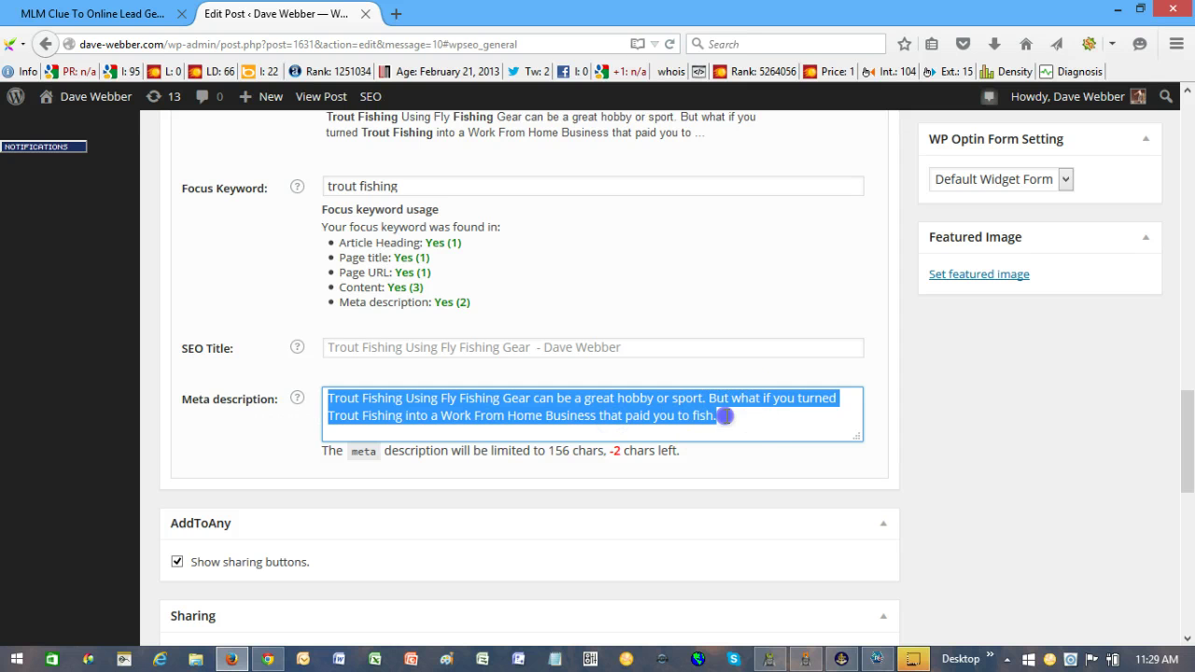
left_click(392, 345)
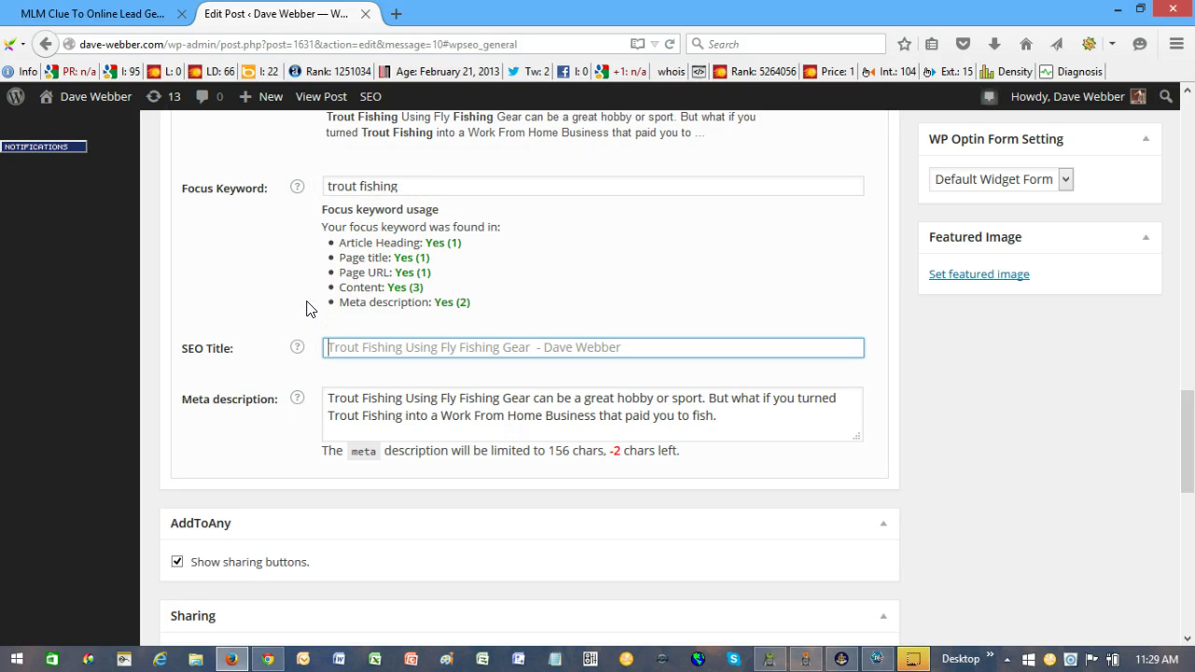
scroll(738, 286, "up", 1)
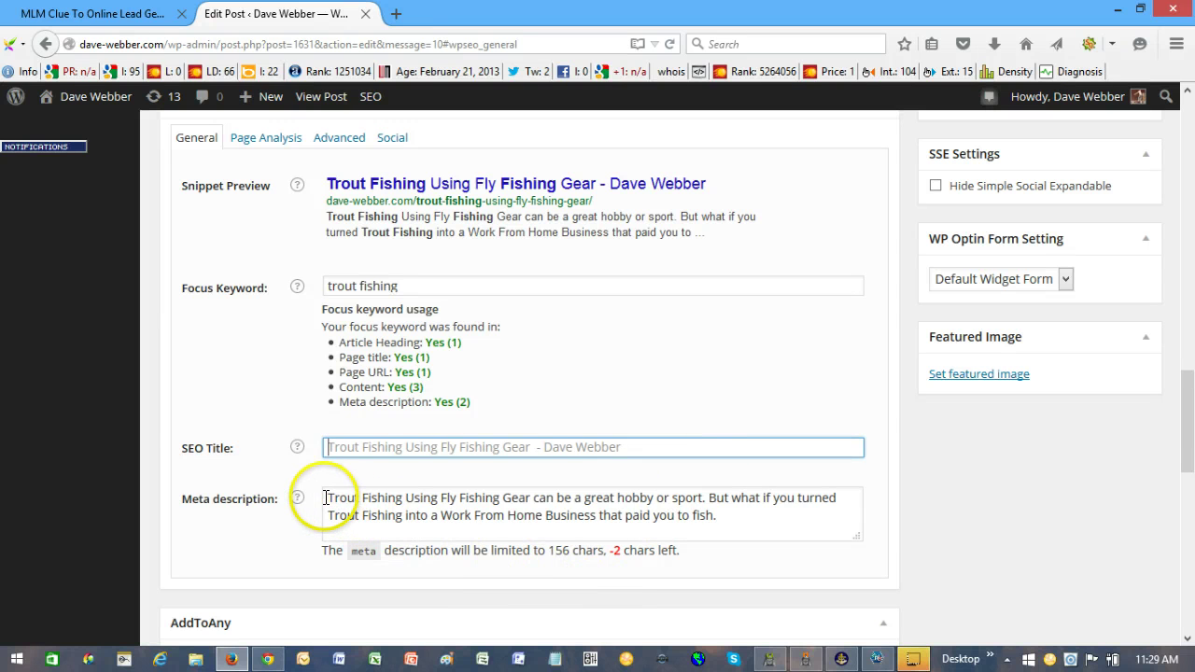
Check where "Trout Fishing" and the word "into" occur in the meta description, and examine its 156-character limit
left_click_drag(325, 498, 402, 504)
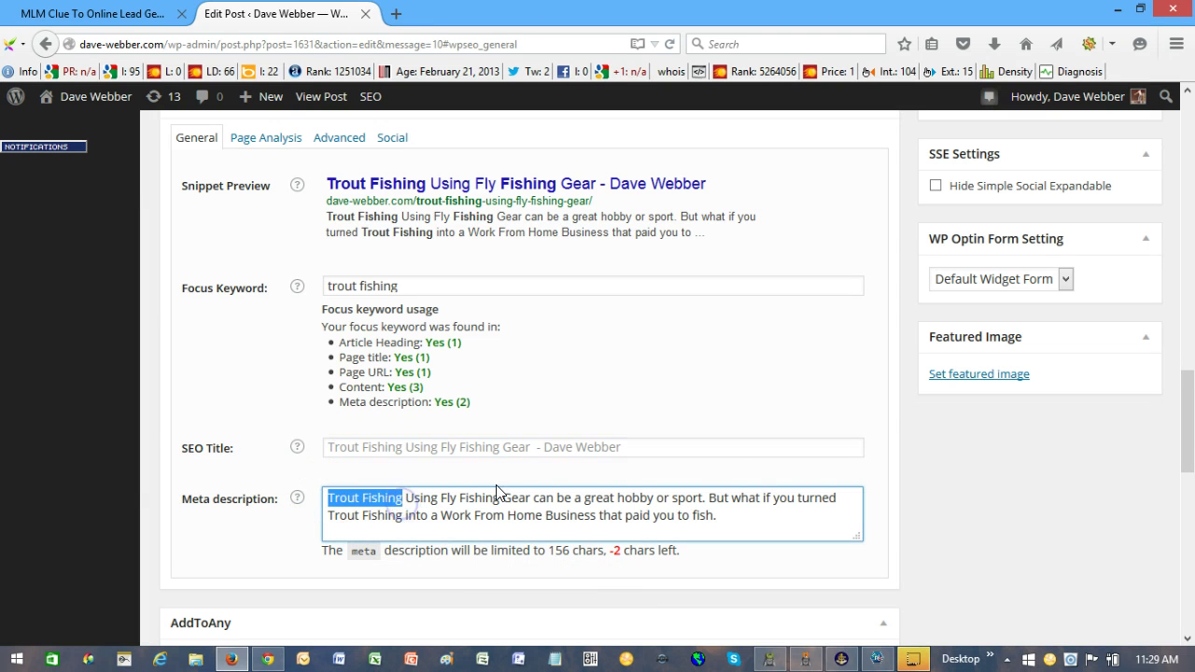
left_click(737, 397)
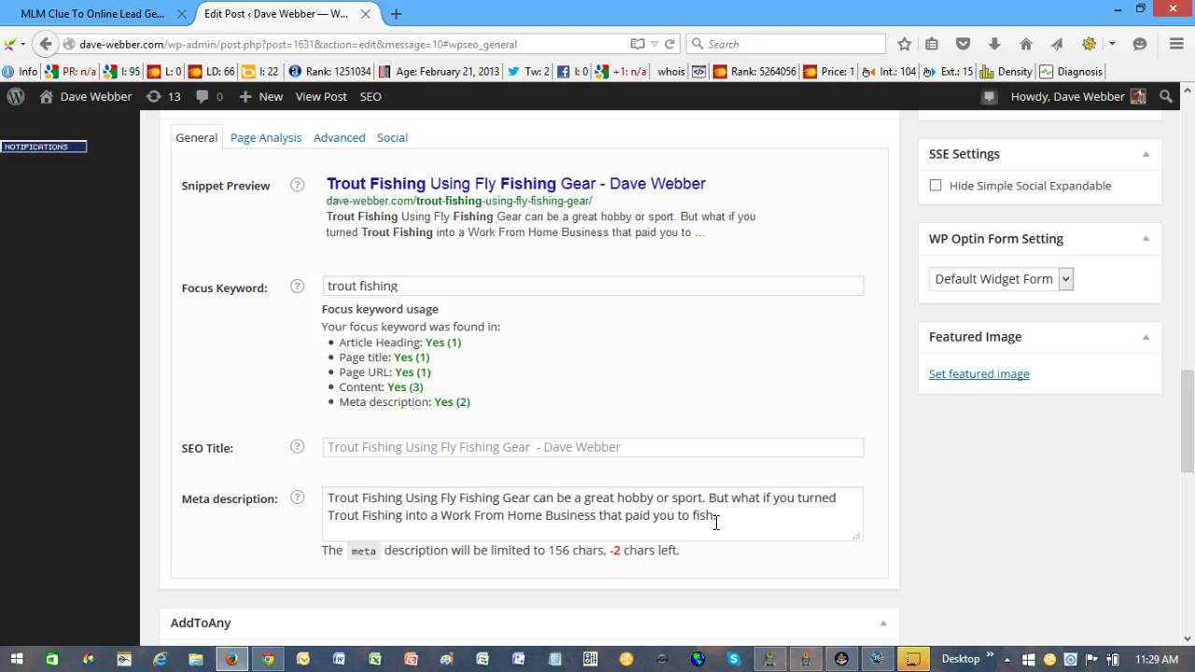
left_click(738, 521)
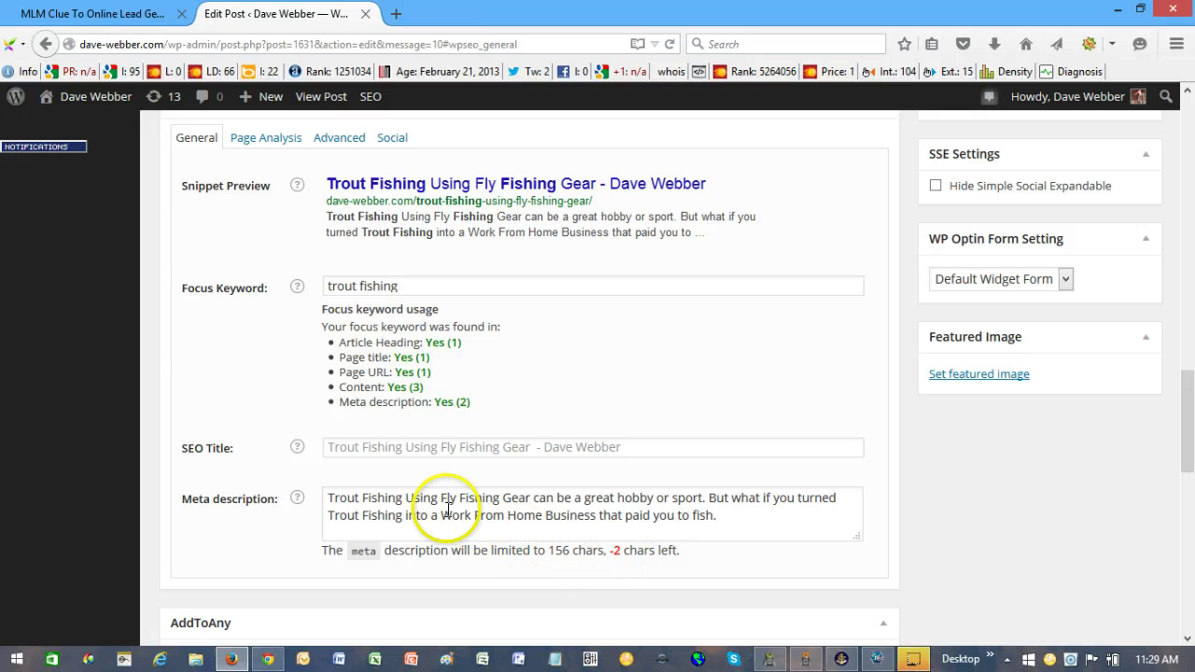
double_click(417, 515)
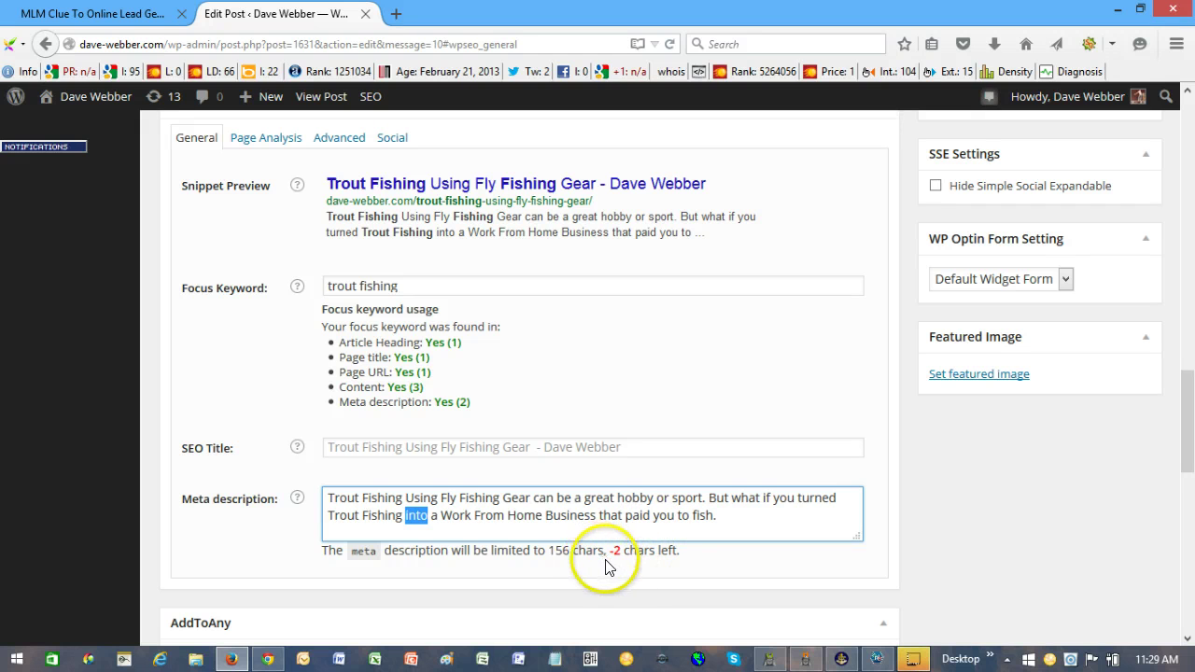
left_click(716, 557)
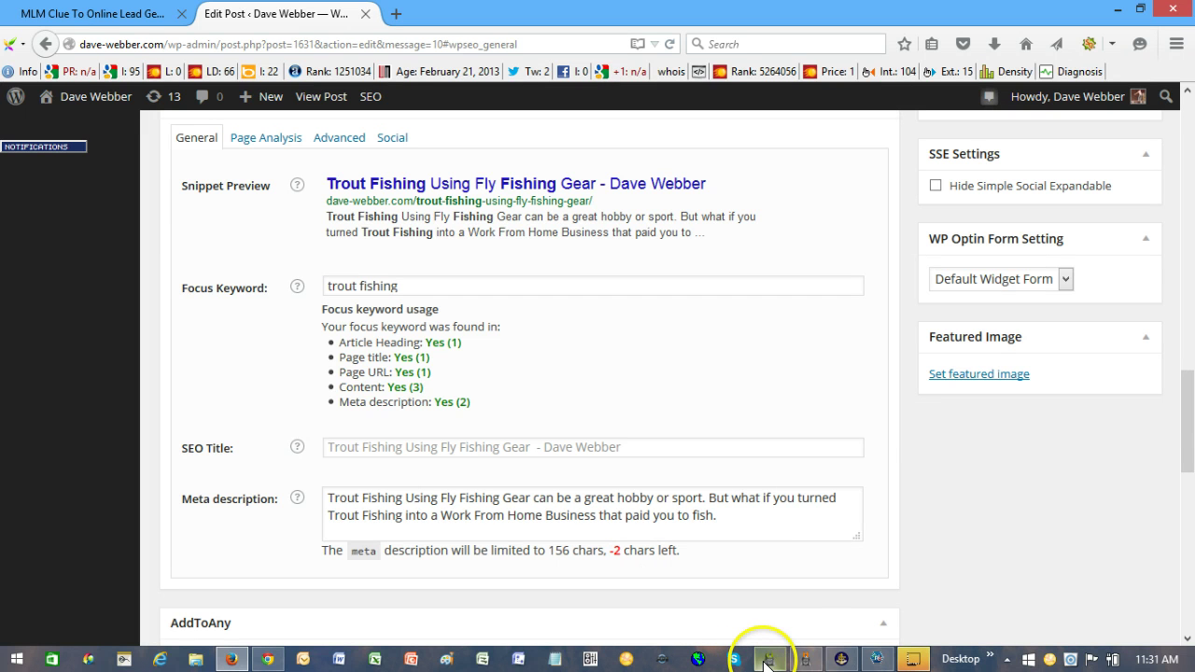
Select the entire meta description text in the Yoast SEO settings and copy it
left_click_drag(766, 520, 278, 496)
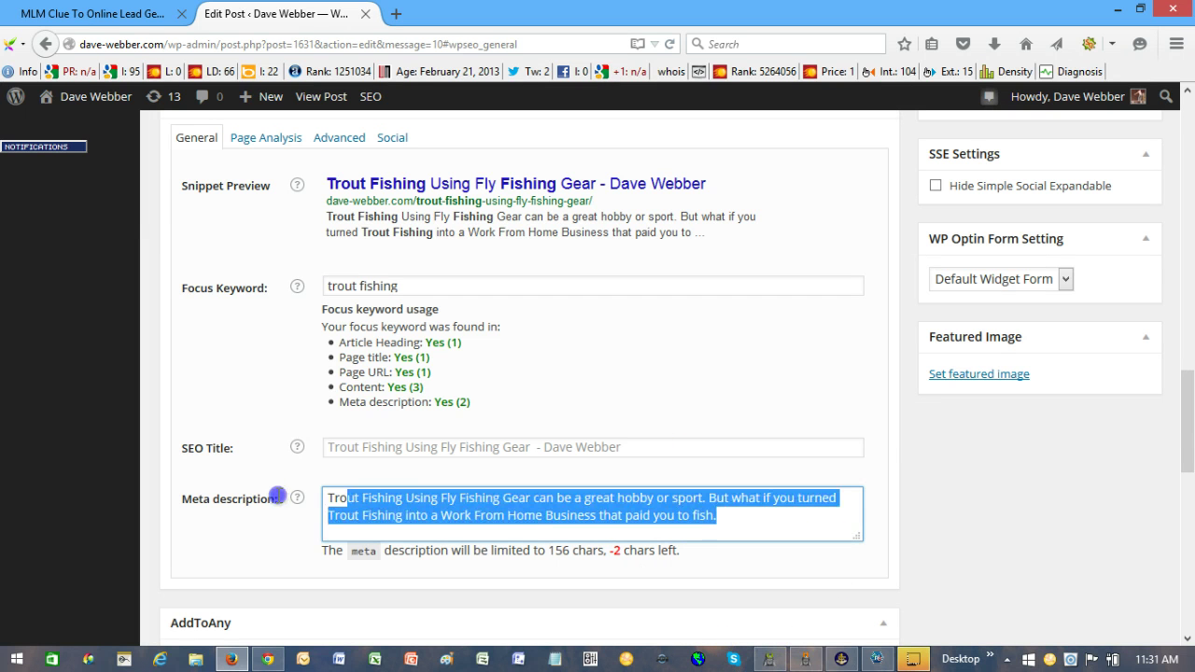
scroll(278, 498, "up", 6)
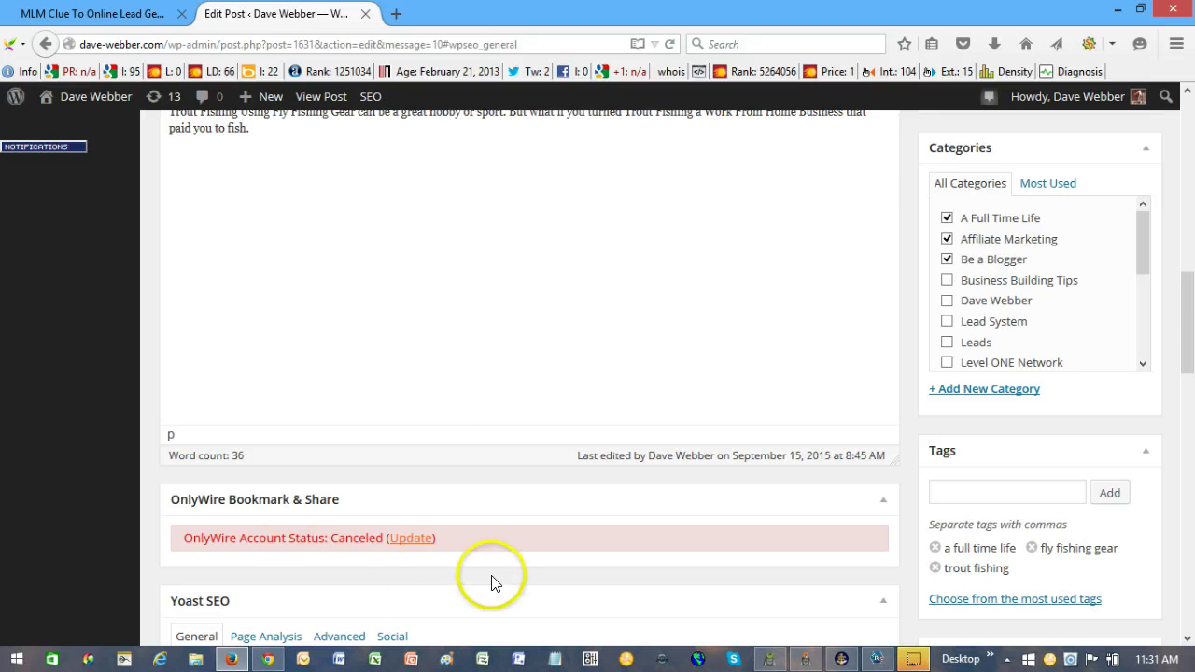
scroll(492, 573, "down", 5)
scroll(476, 570, "down", 1)
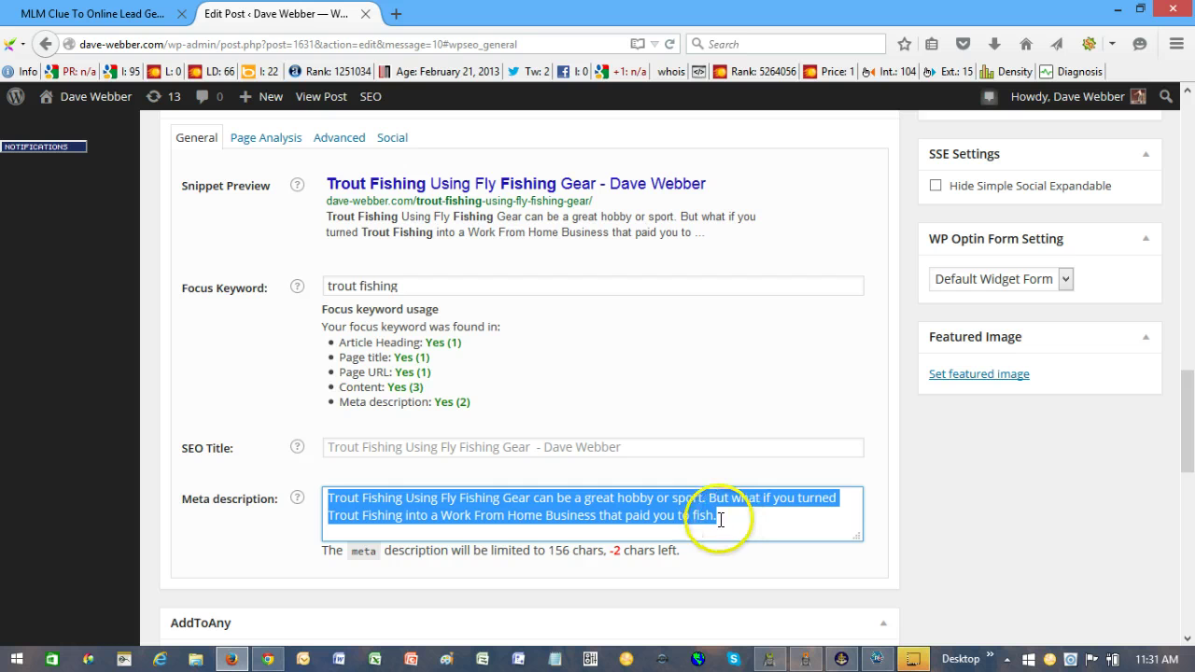
right_click(339, 500)
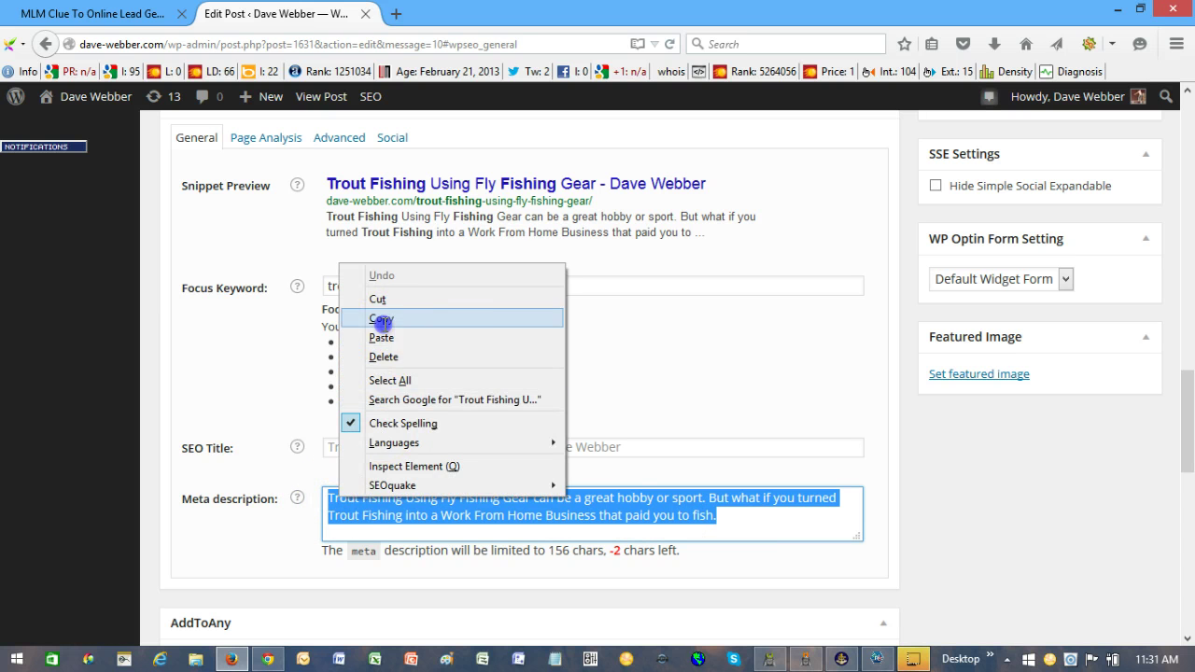
left_click(381, 319)
Examine where the meta description wording appears in the post's opening paragraph beneath the headline
scroll(250, 392, "up", 8)
scroll(250, 392, "up", 1)
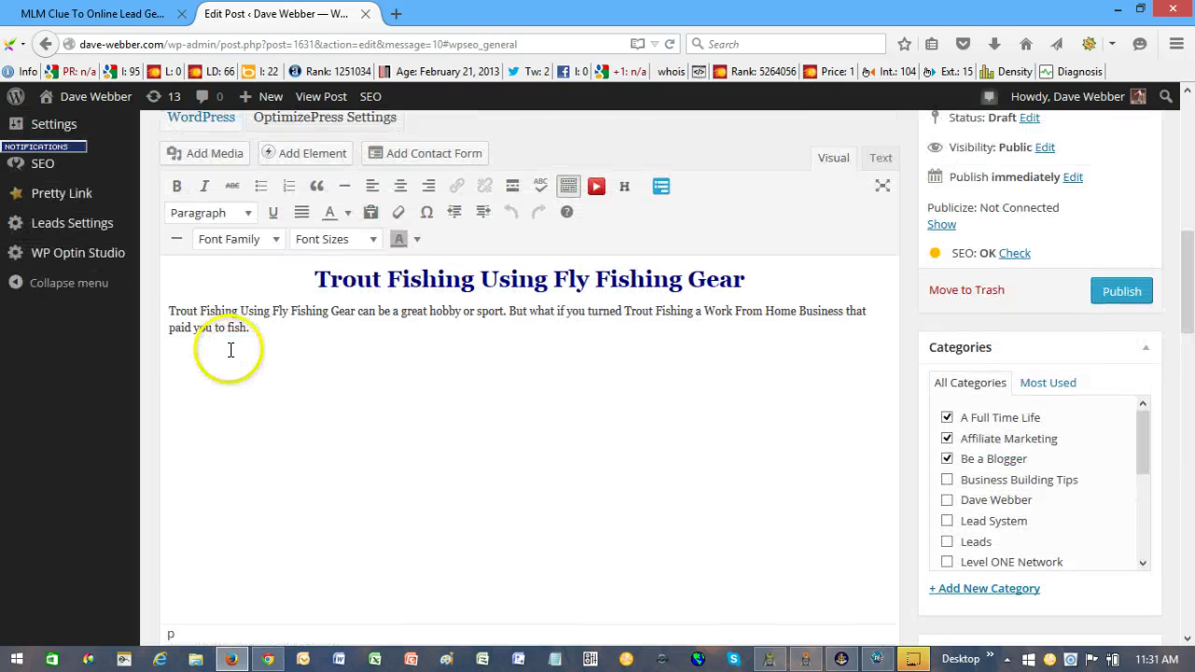
left_click(168, 310)
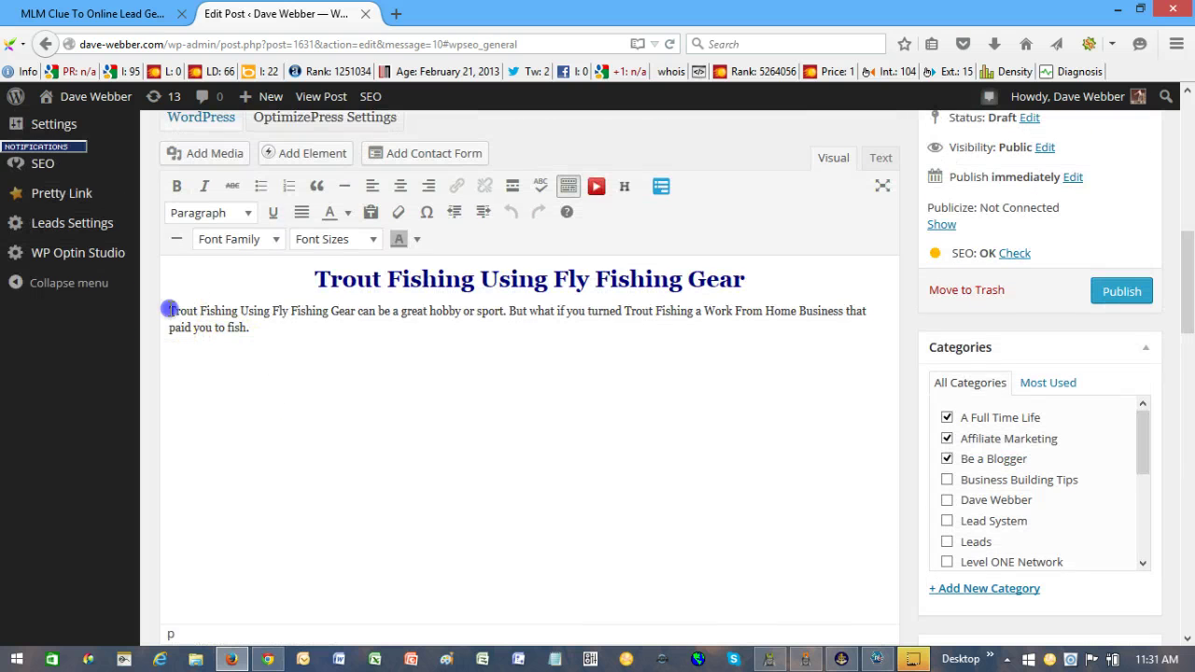
left_click(267, 333)
scroll(269, 334, "up", 2)
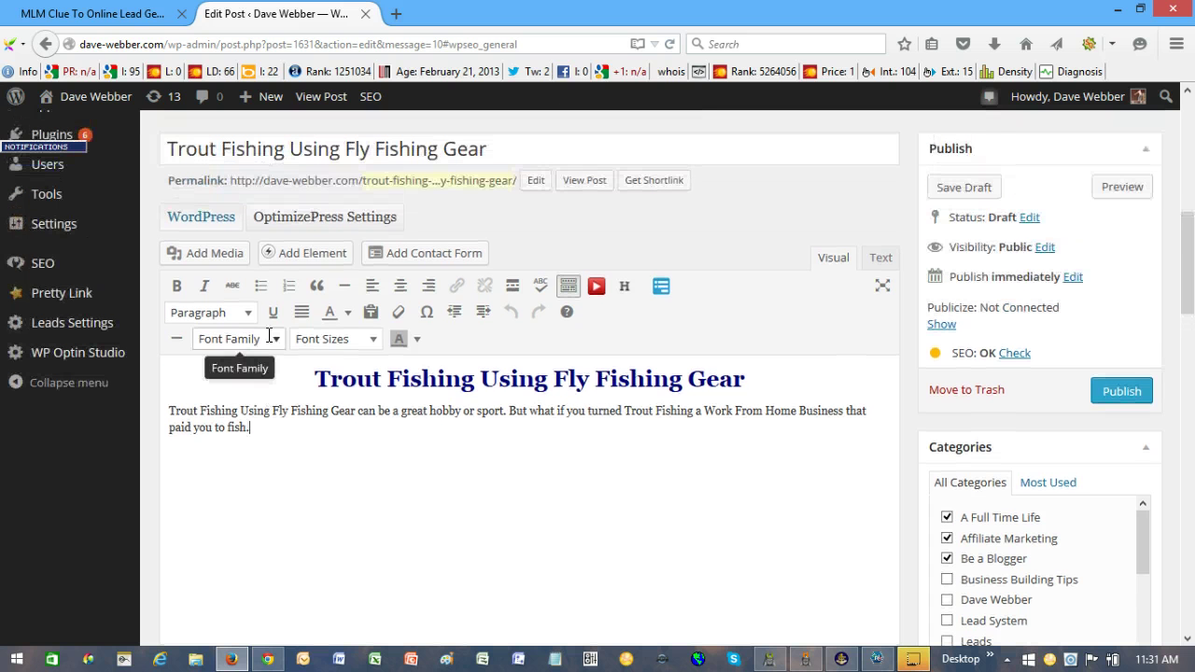
left_click(672, 214)
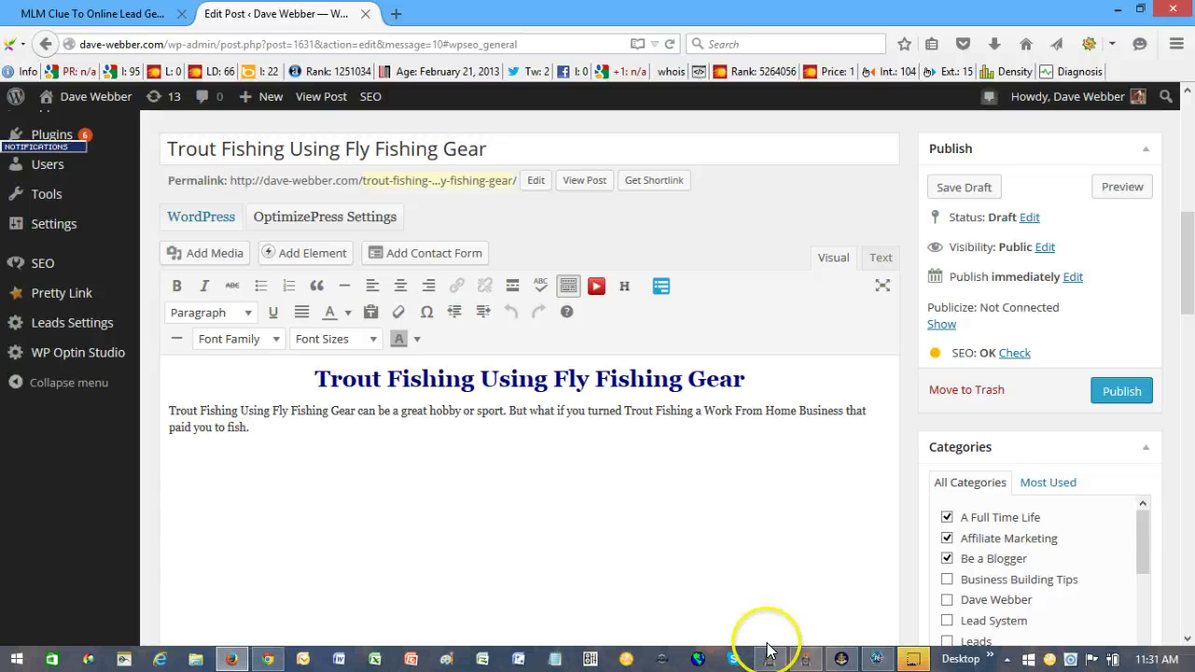
Switch to Market Samurai and examine the on-page factors in the SEO competition table for "trout fishing"
left_click(872, 659)
left_click(803, 659)
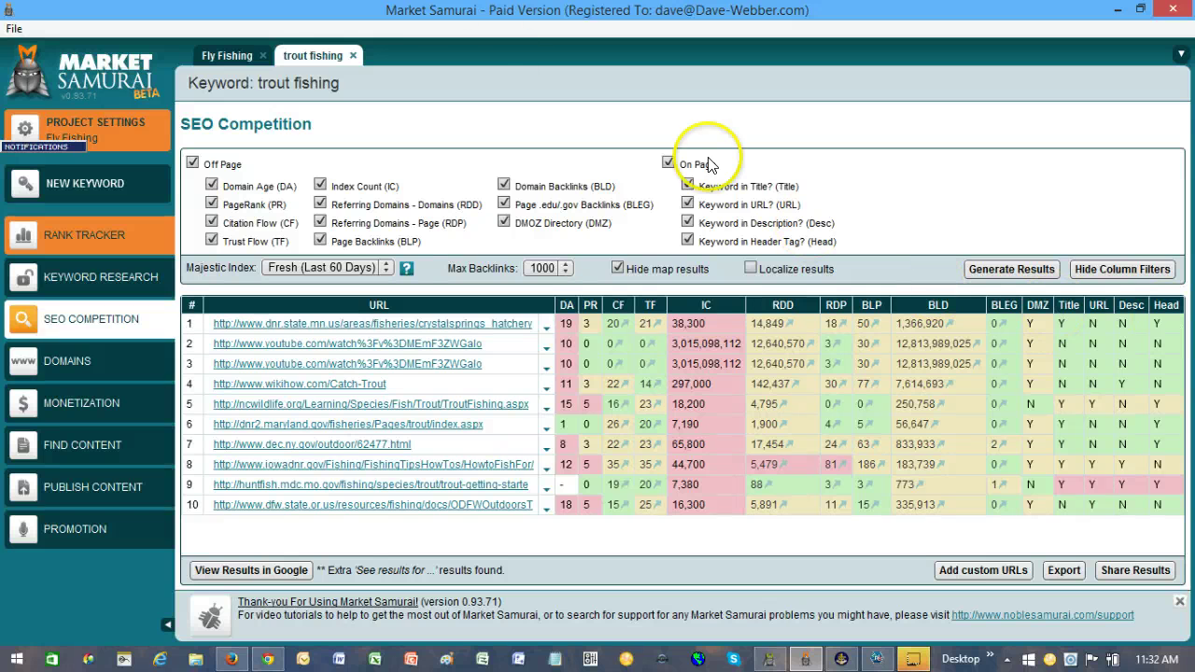
Switch to Domain Samurai and sort the Fly Fishing keyword list by daily searches, highest first
left_click(800, 648)
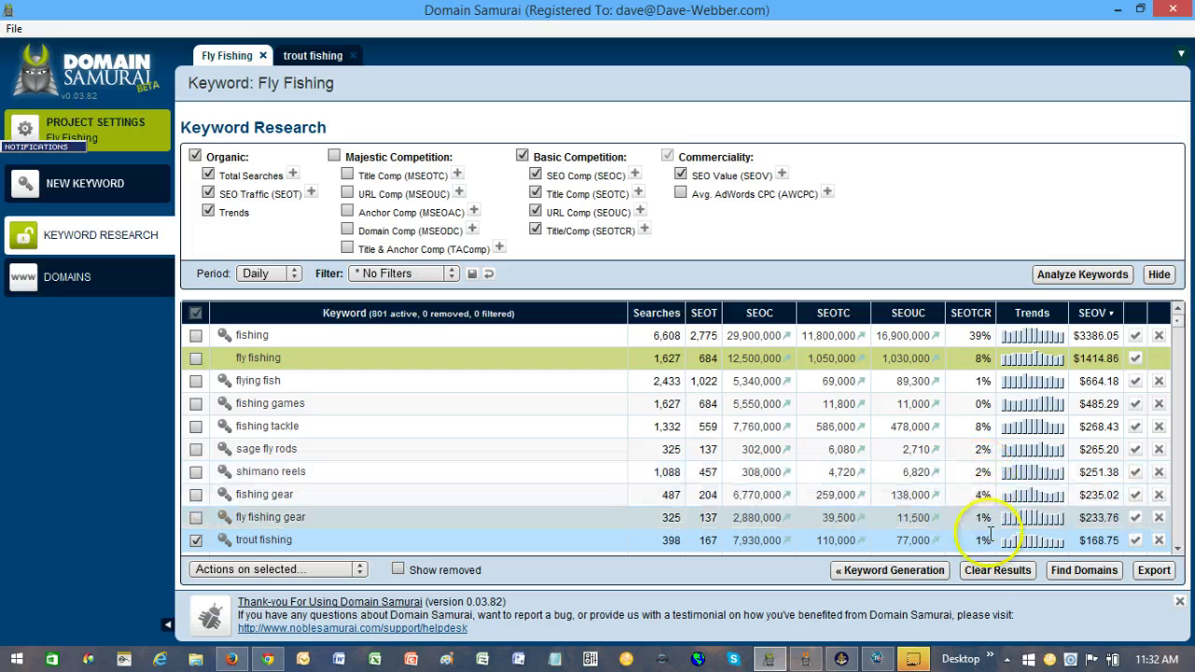
left_click(654, 316)
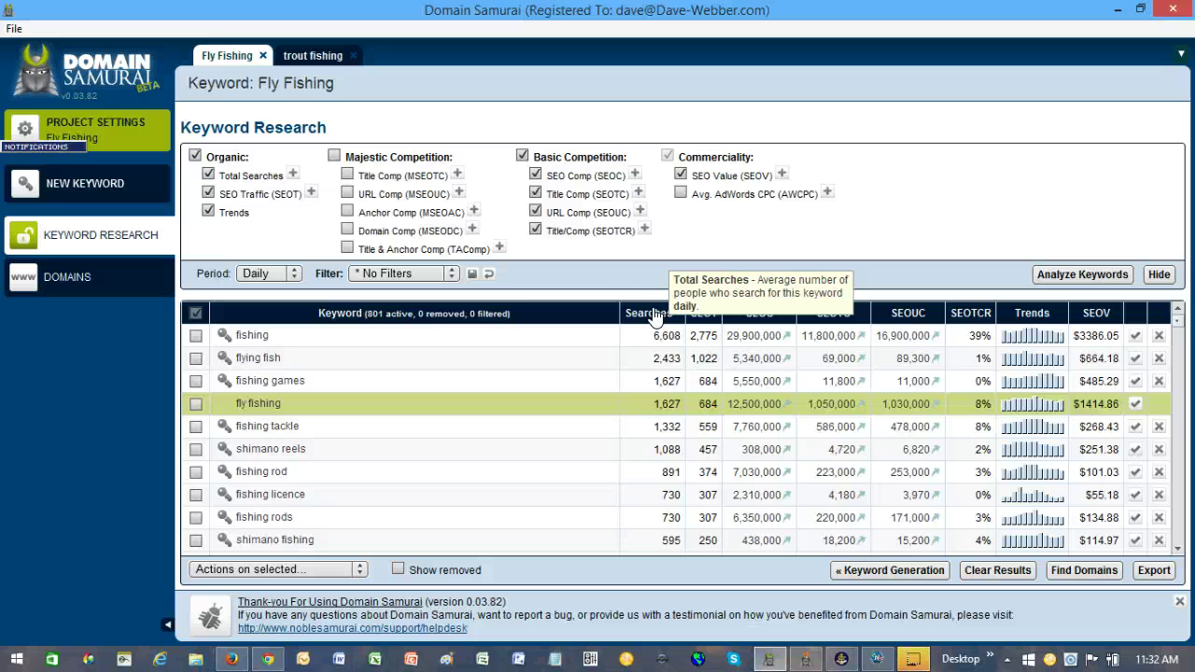
left_click(655, 316)
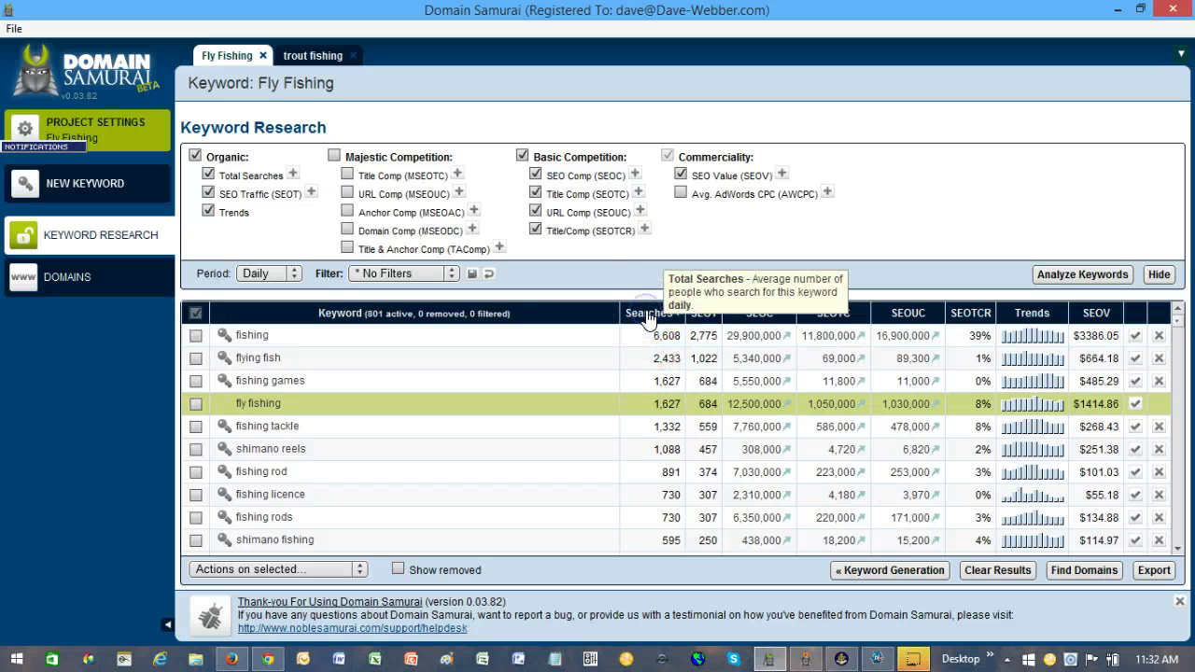
left_click(663, 318)
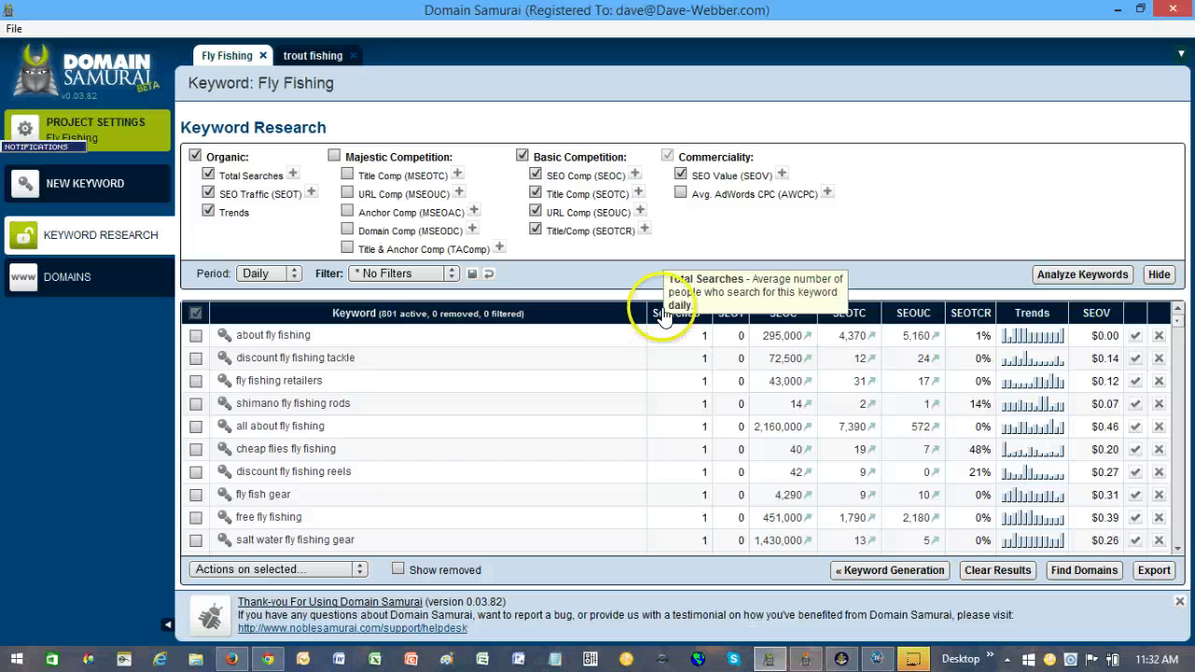
left_click(740, 329)
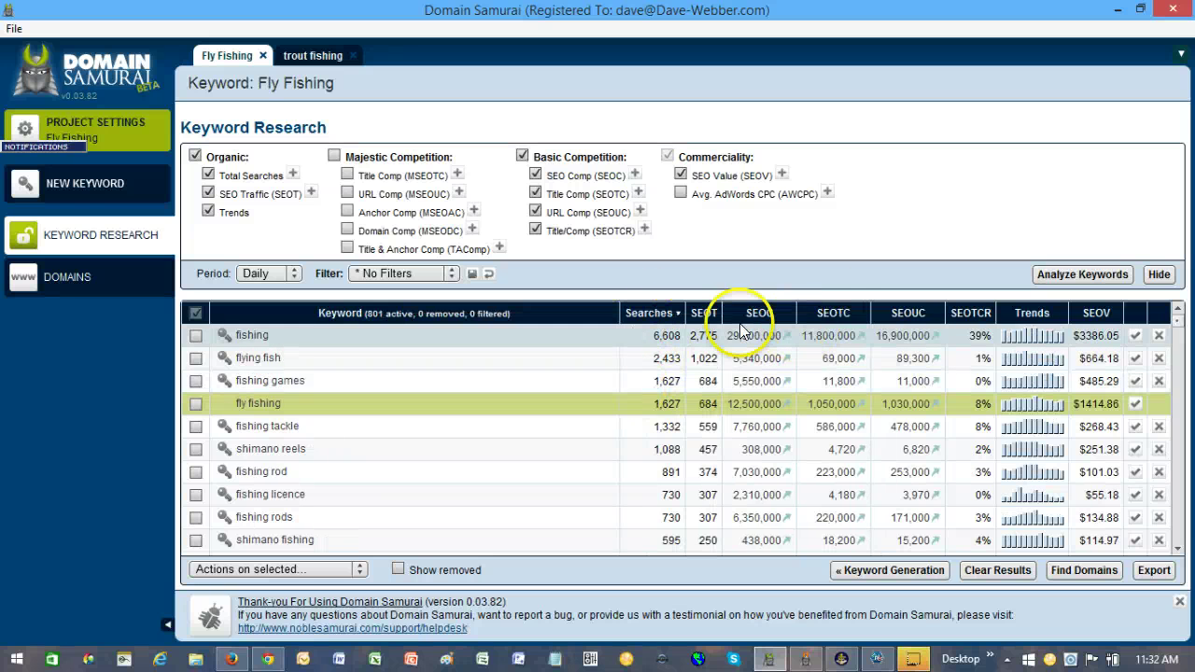
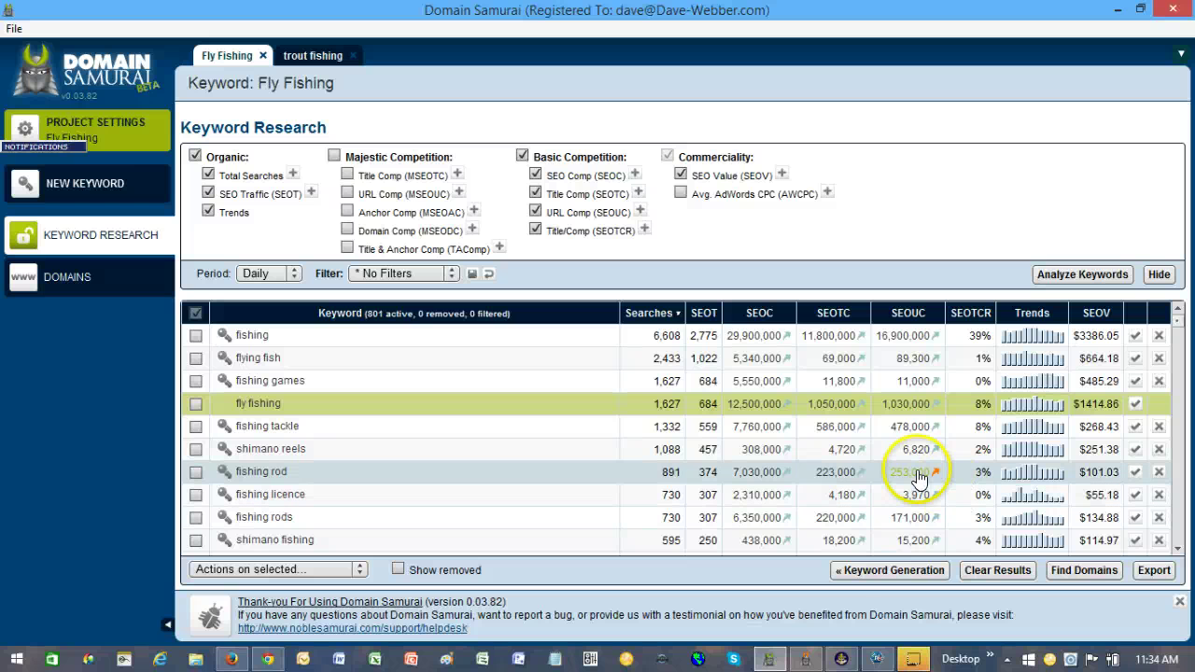
Examine the search volumes and title and URL competition of the keywords from "fishing rod" to "fishing bait"
scroll(934, 481, "down", 1)
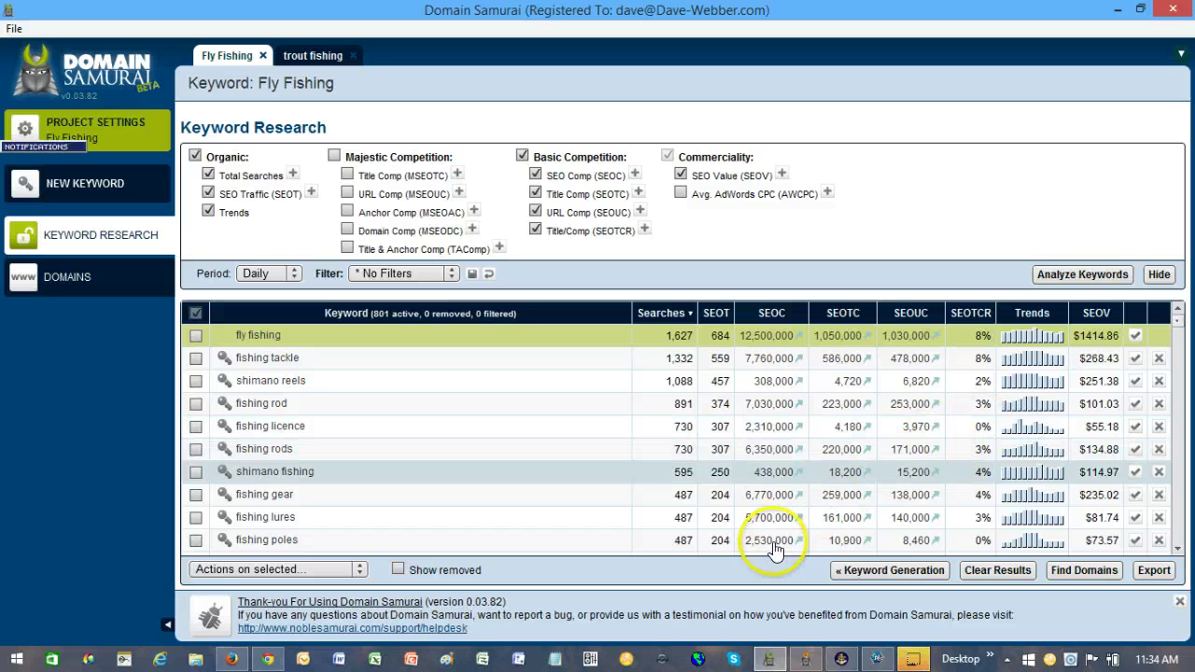
scroll(842, 544, "down", 1)
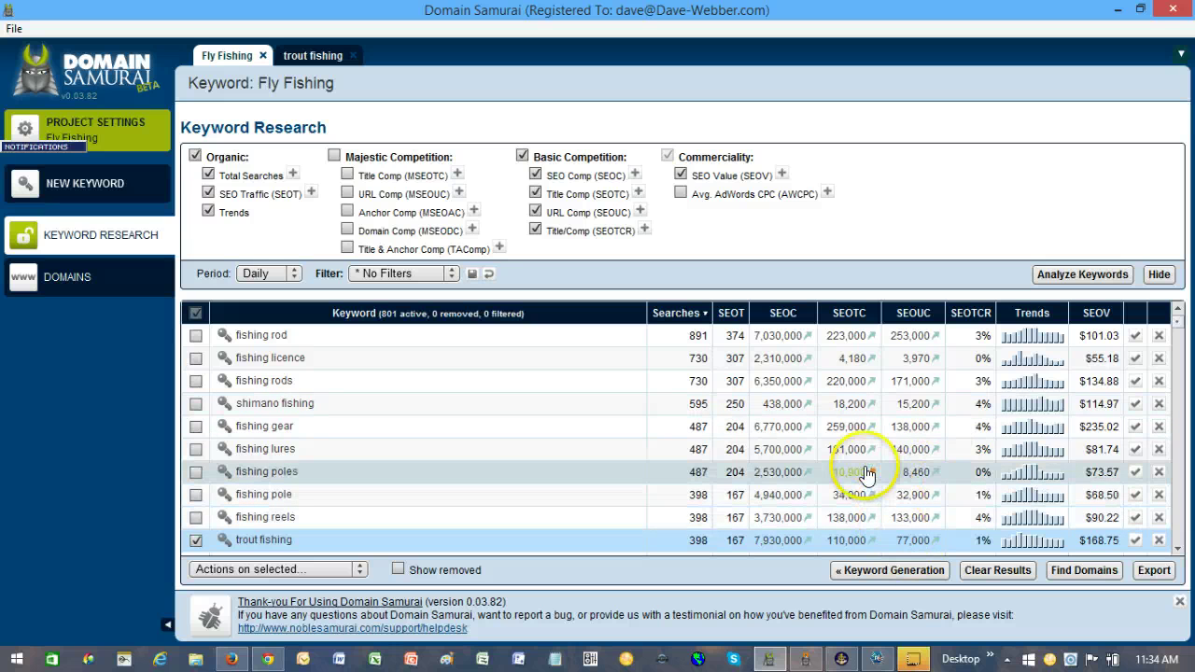
scroll(867, 474, "down", 1)
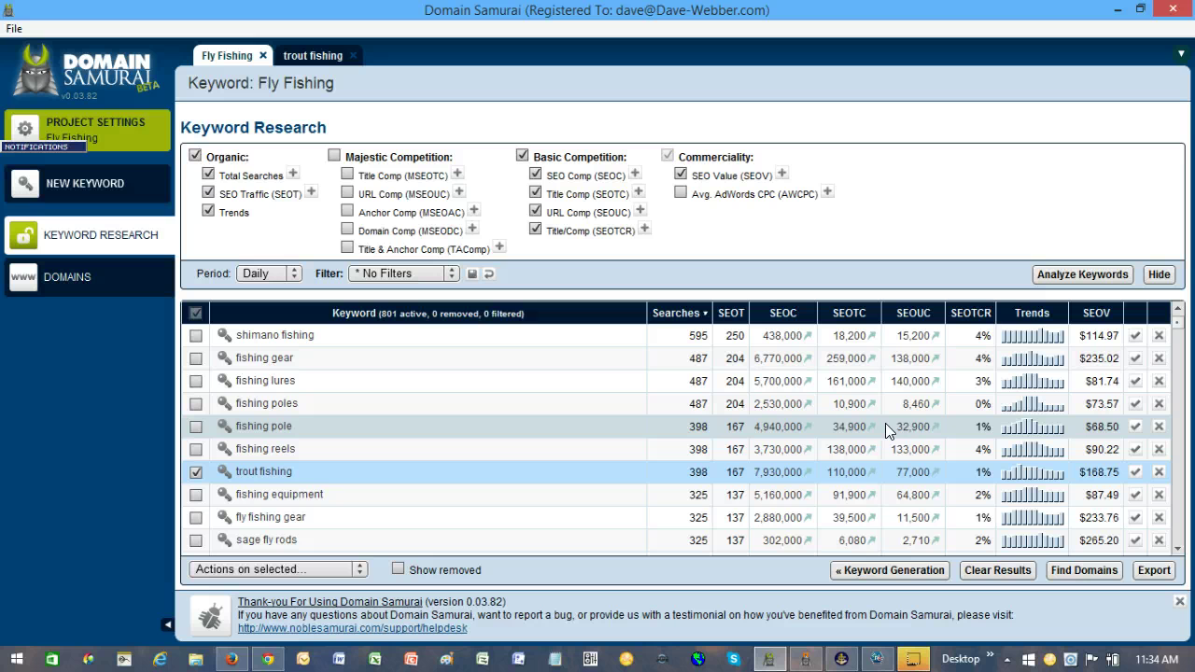
scroll(885, 430, "down", 1)
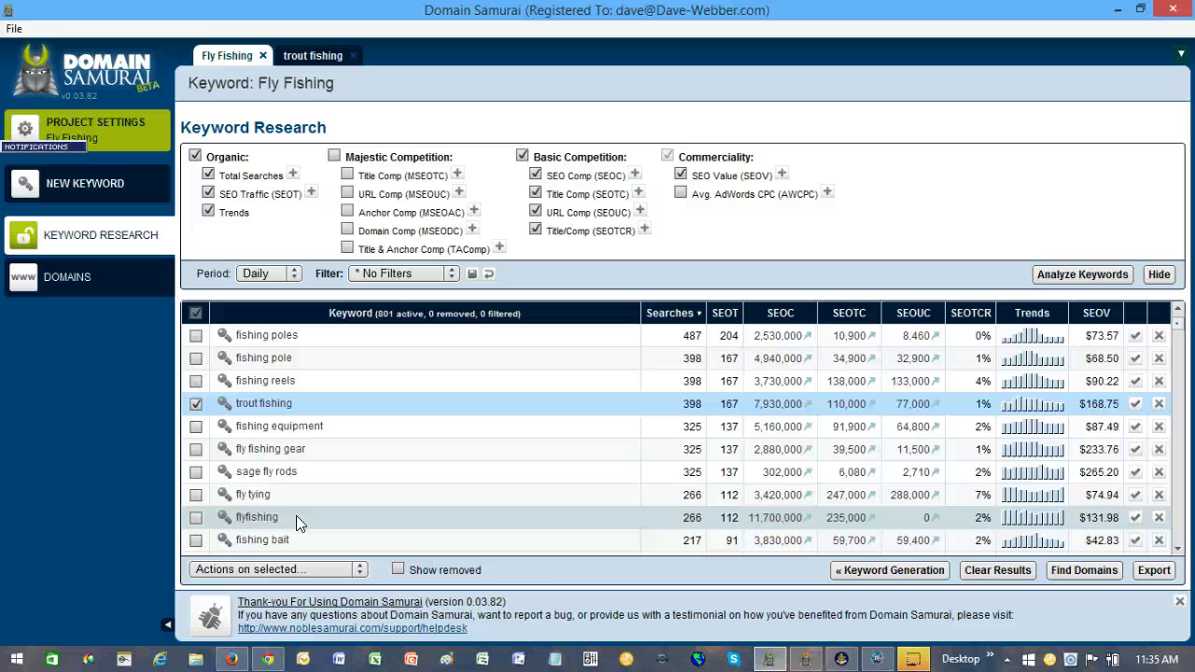
Switch to the WordPress draft in Firefox and highlight the phrases "Trout Fishing", "Fly Fishing" and "Fly Fishing Gear" within the post title
left_click(805, 660)
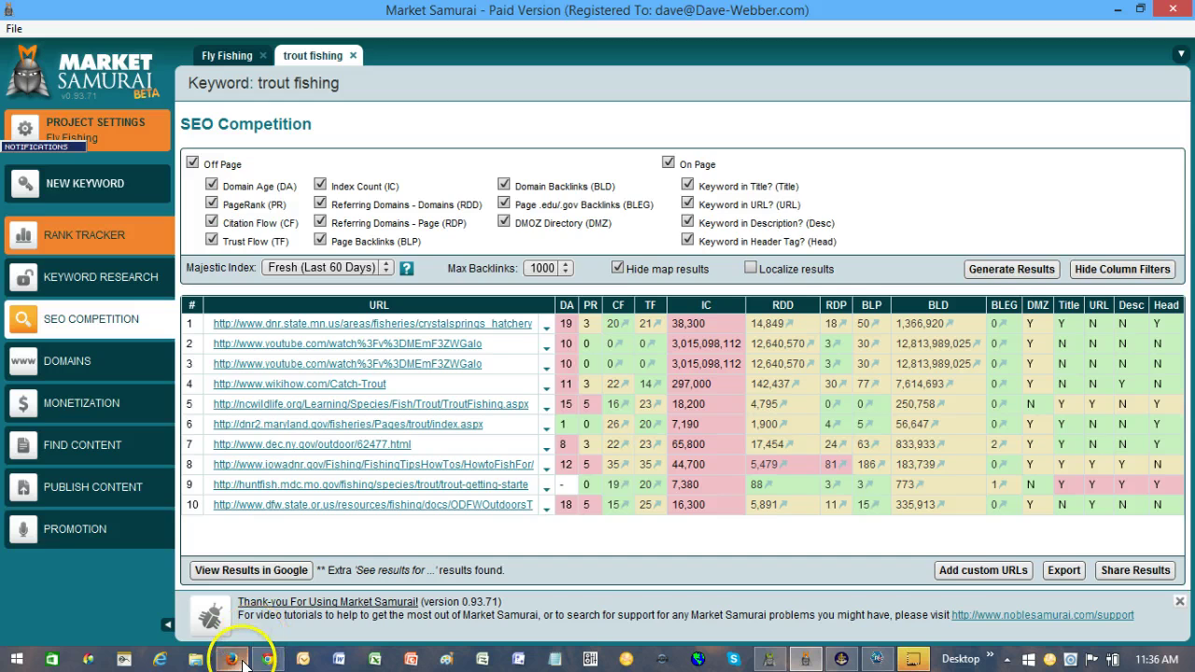
left_click(239, 663)
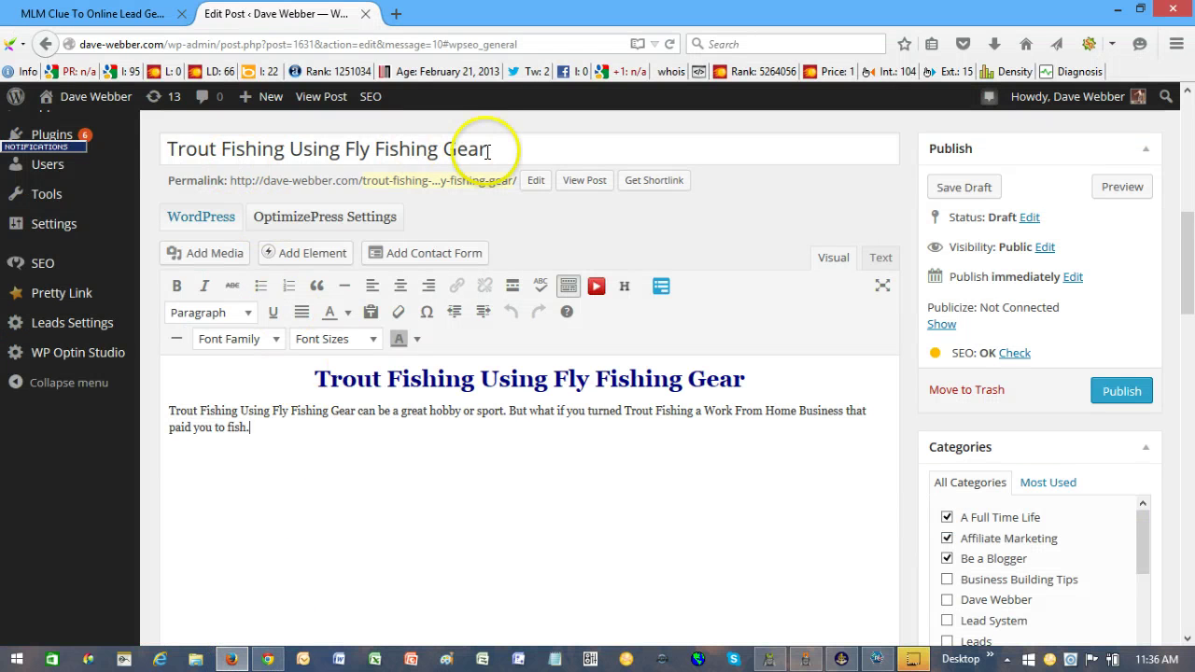
left_click_drag(488, 152, 214, 154)
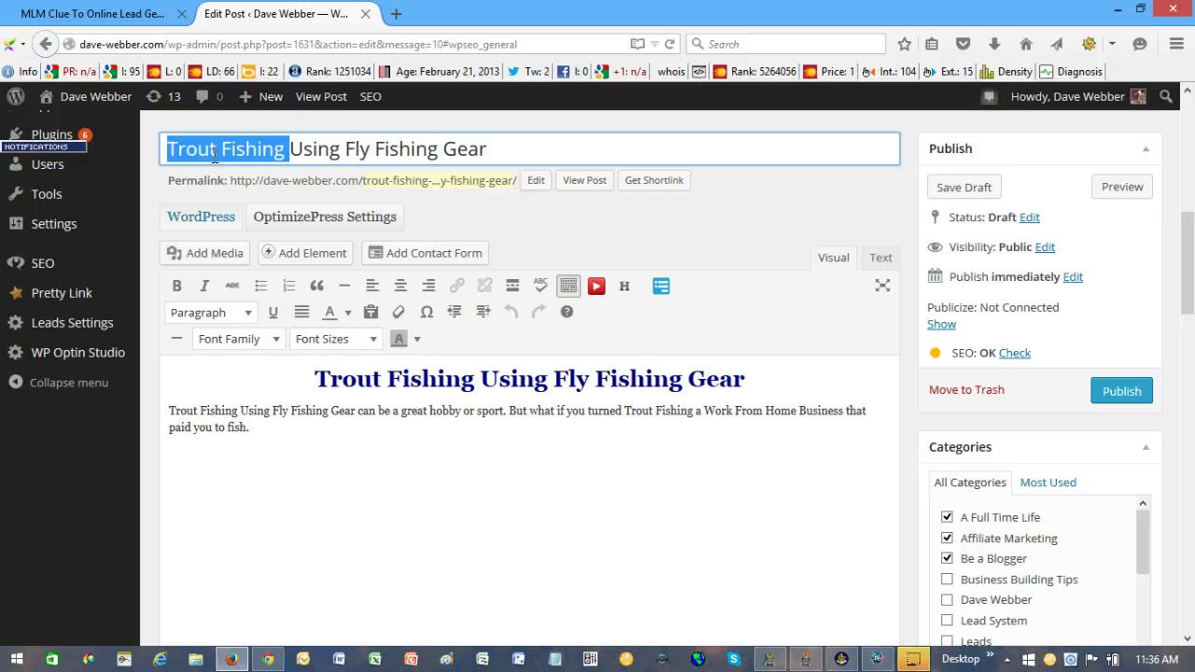
left_click(368, 143)
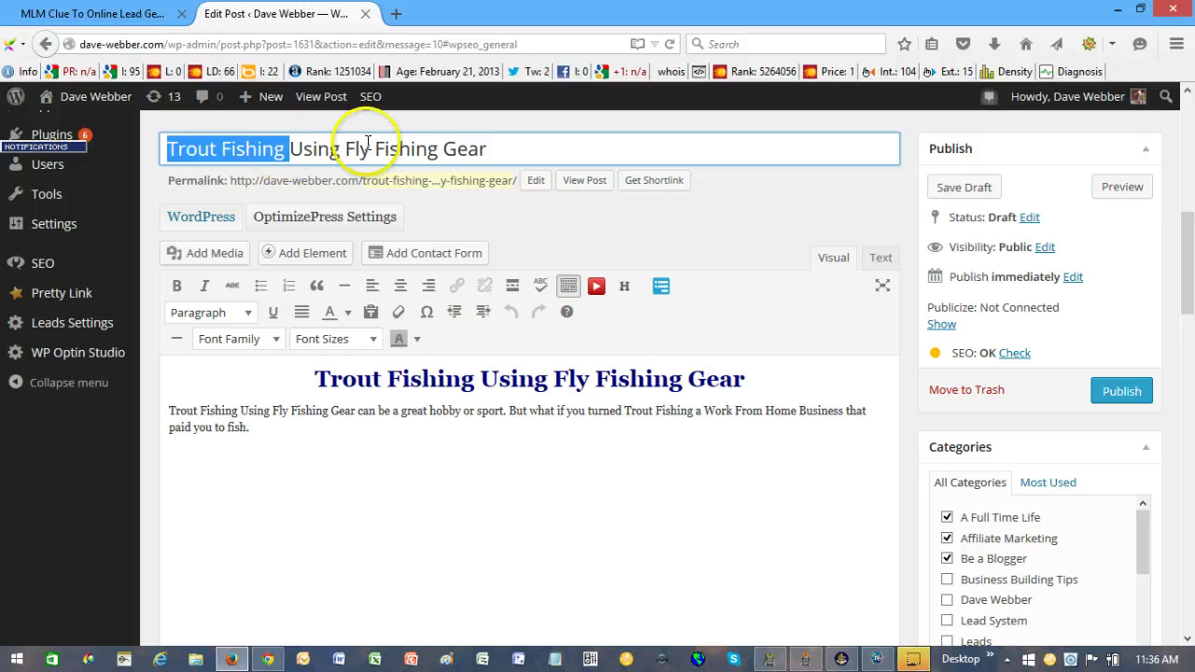
double_click(171, 148)
left_click_drag(171, 147, 439, 148)
left_click(353, 149)
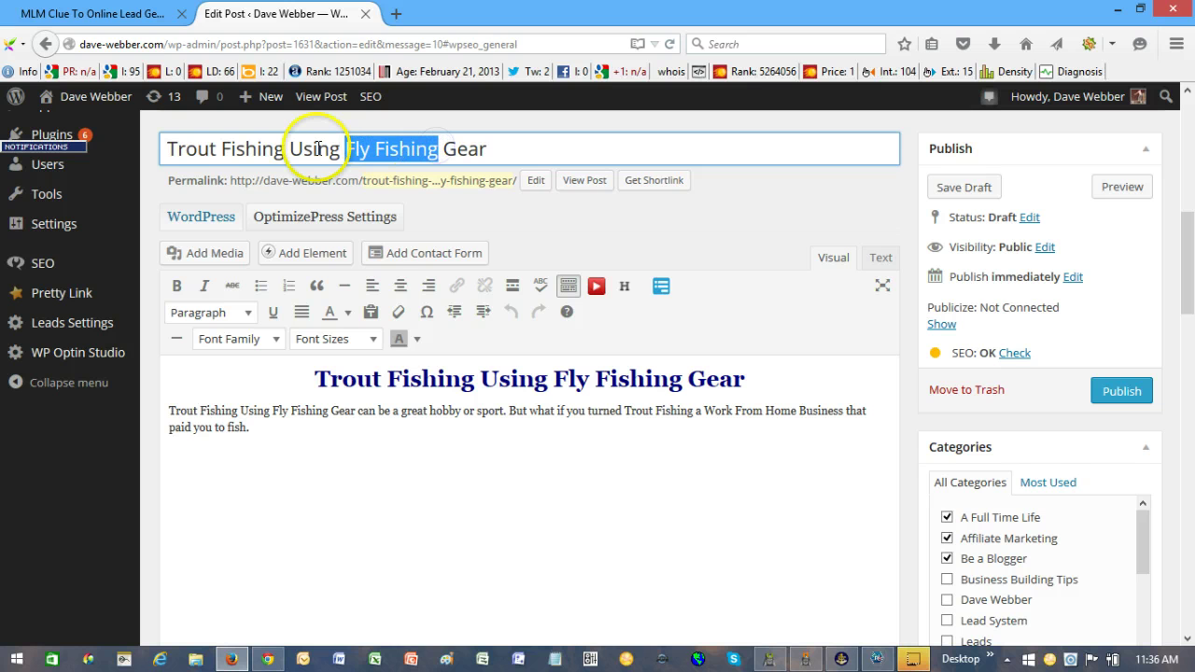
left_click_drag(348, 147, 496, 147)
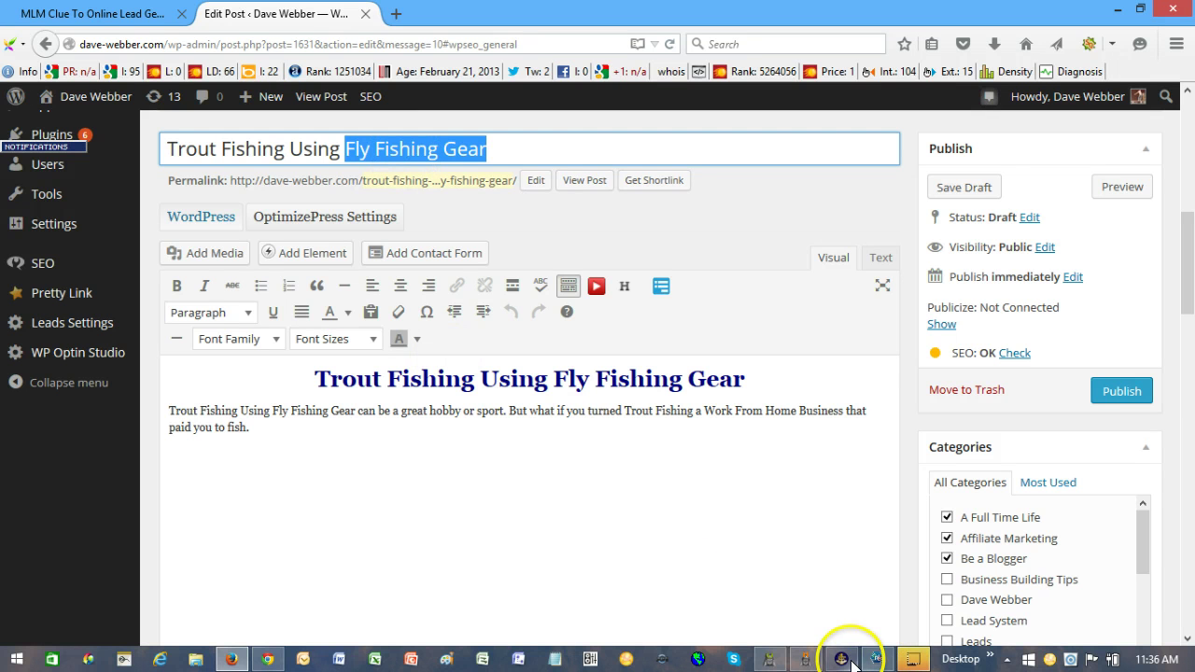
Return to Market Samurai and examine the referring domains and page backlinks columns for the "trout fishing" competitors
left_click(772, 655)
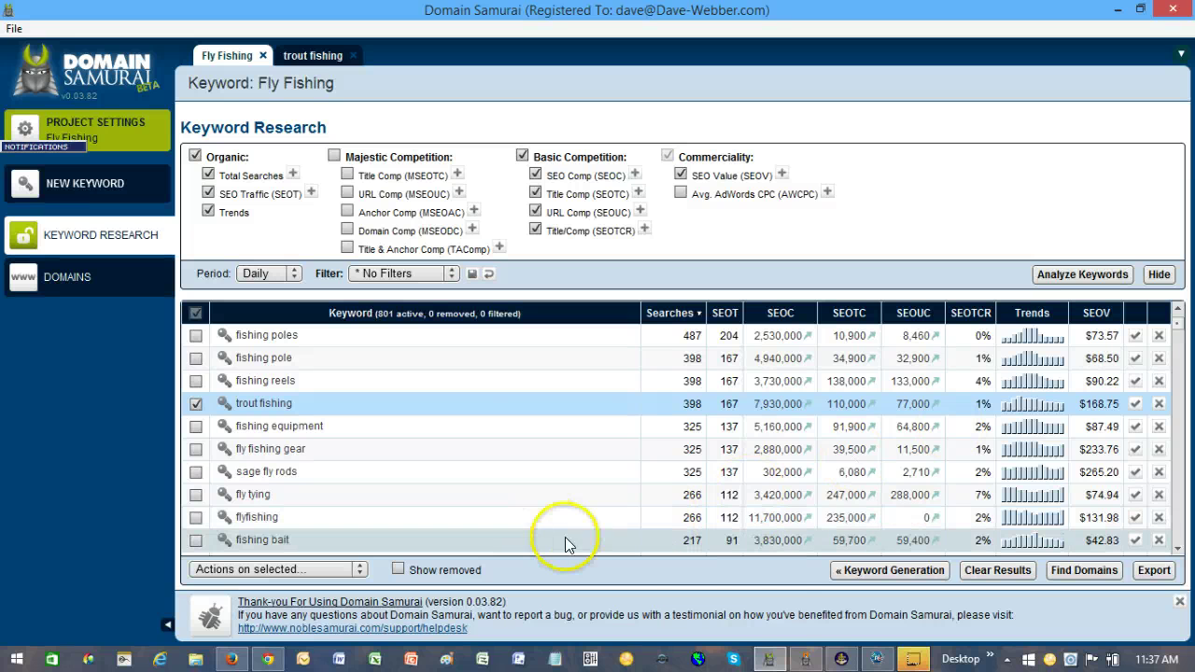
left_click(803, 657)
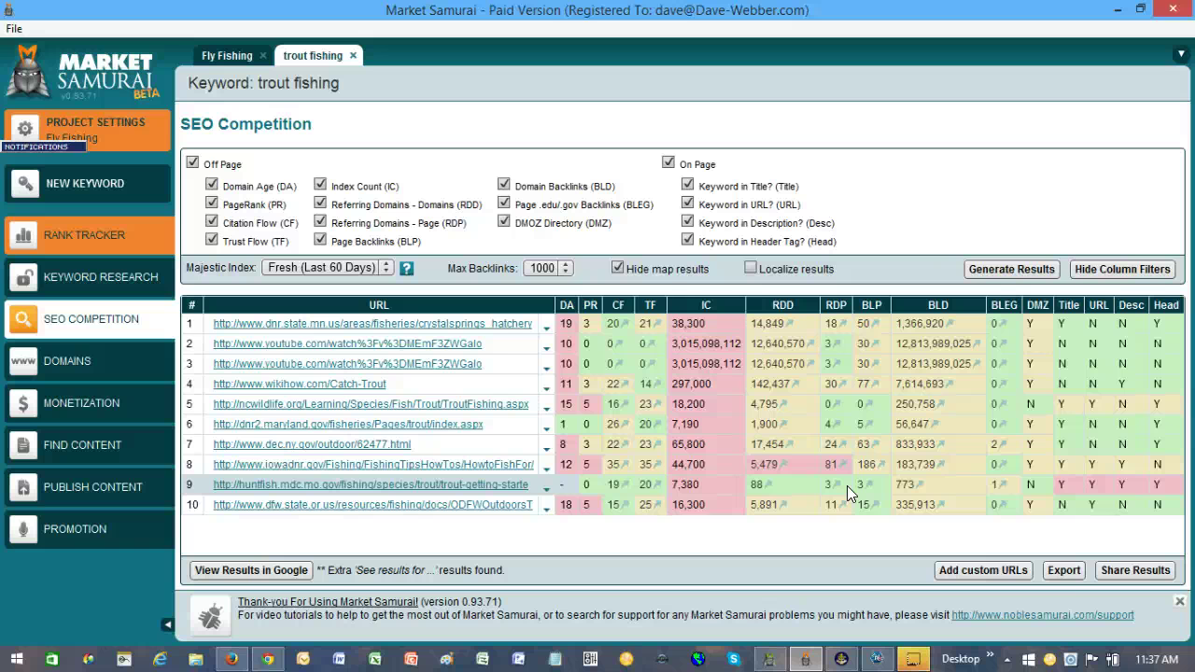
left_click(838, 408)
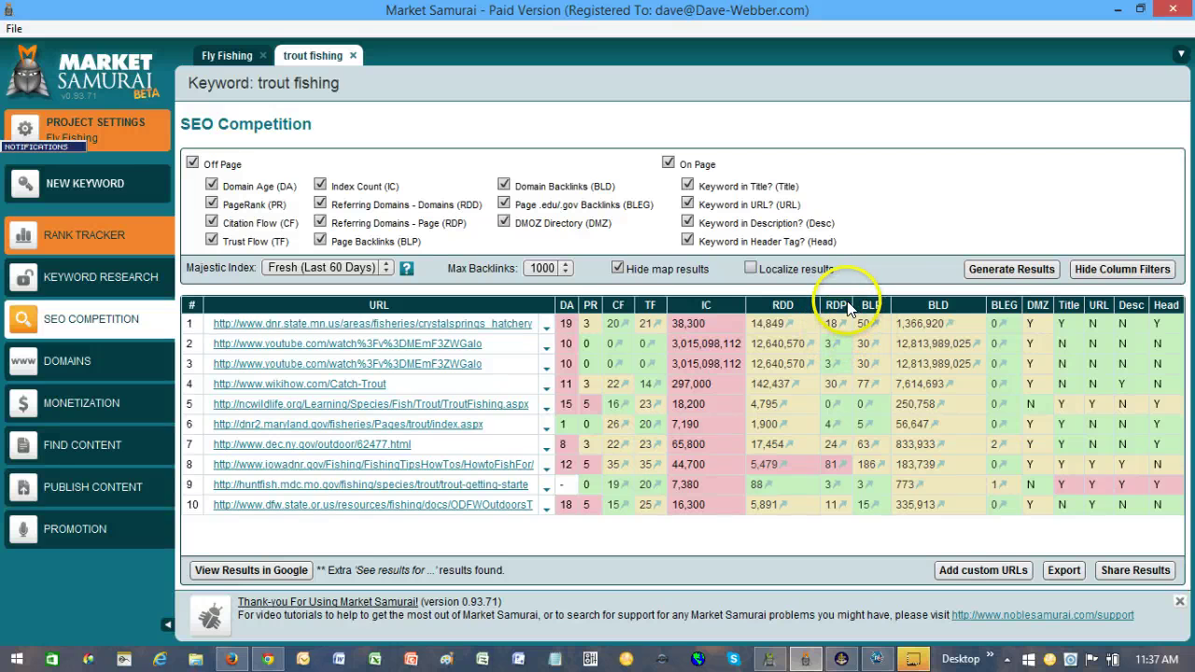
mouse_move(827, 302)
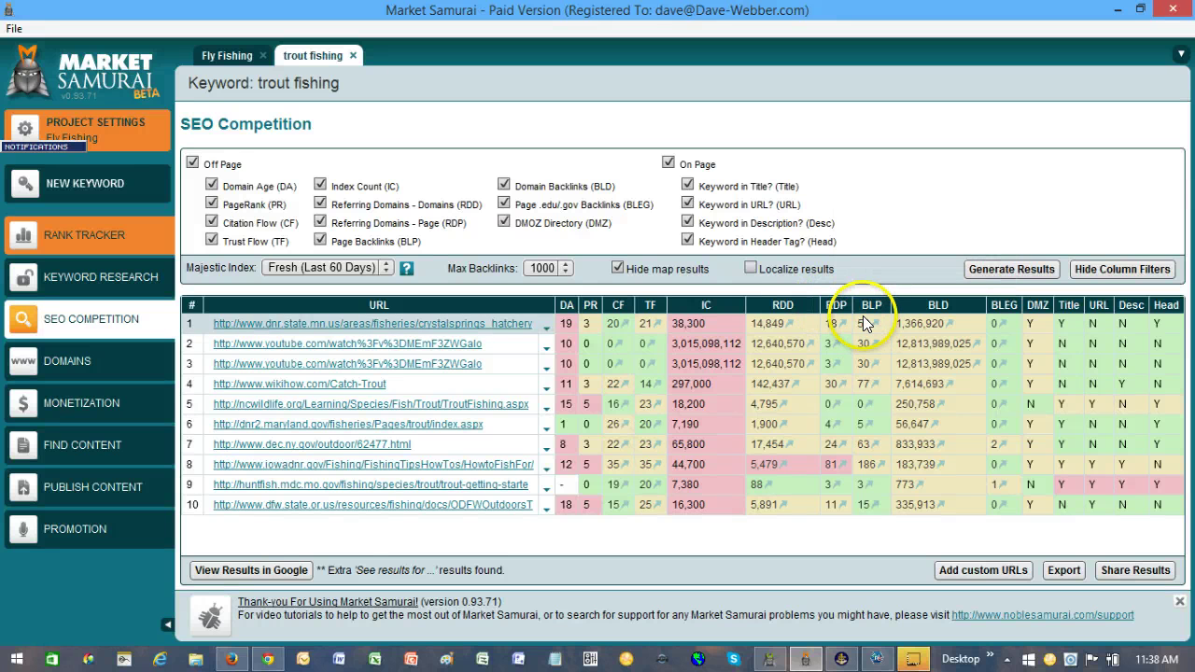
mouse_move(870, 308)
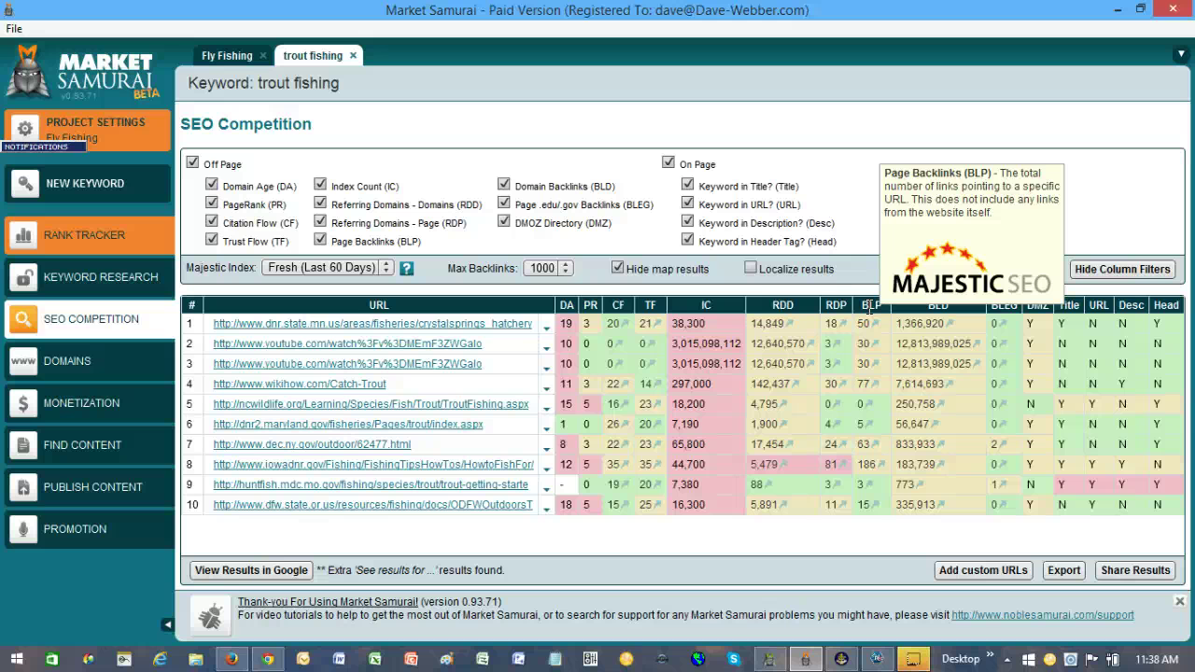
left_click(847, 331)
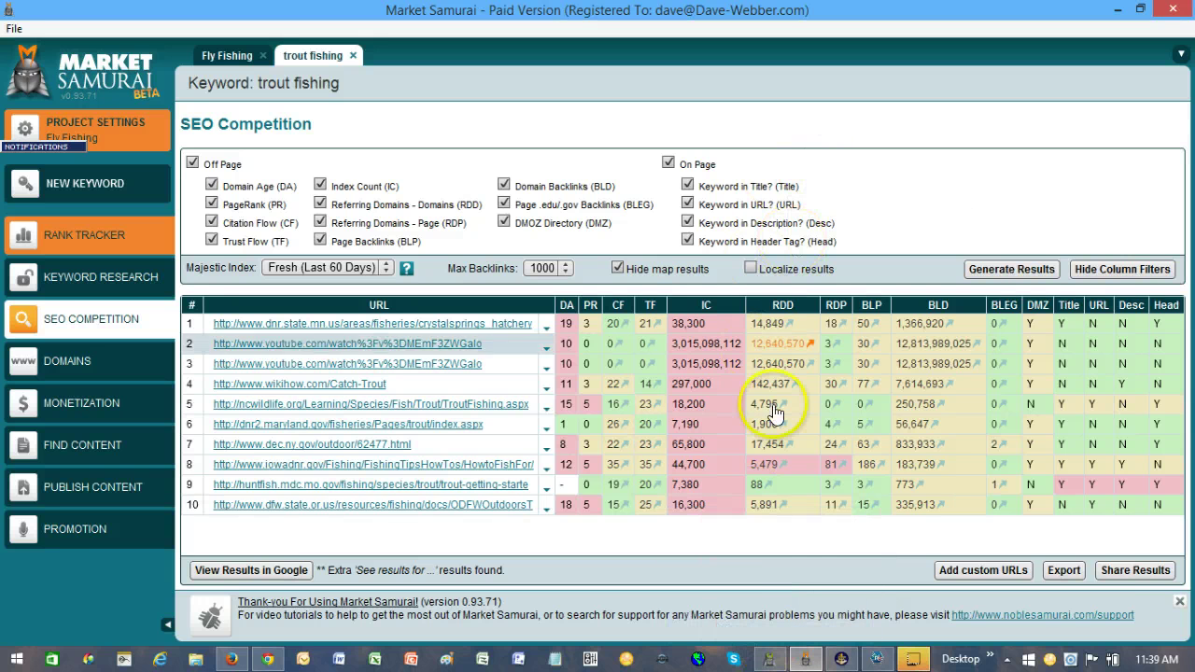
Switch back to Domain Samurai and review the "trout fishing" keyword among its neighbours in the list
left_click(768, 659)
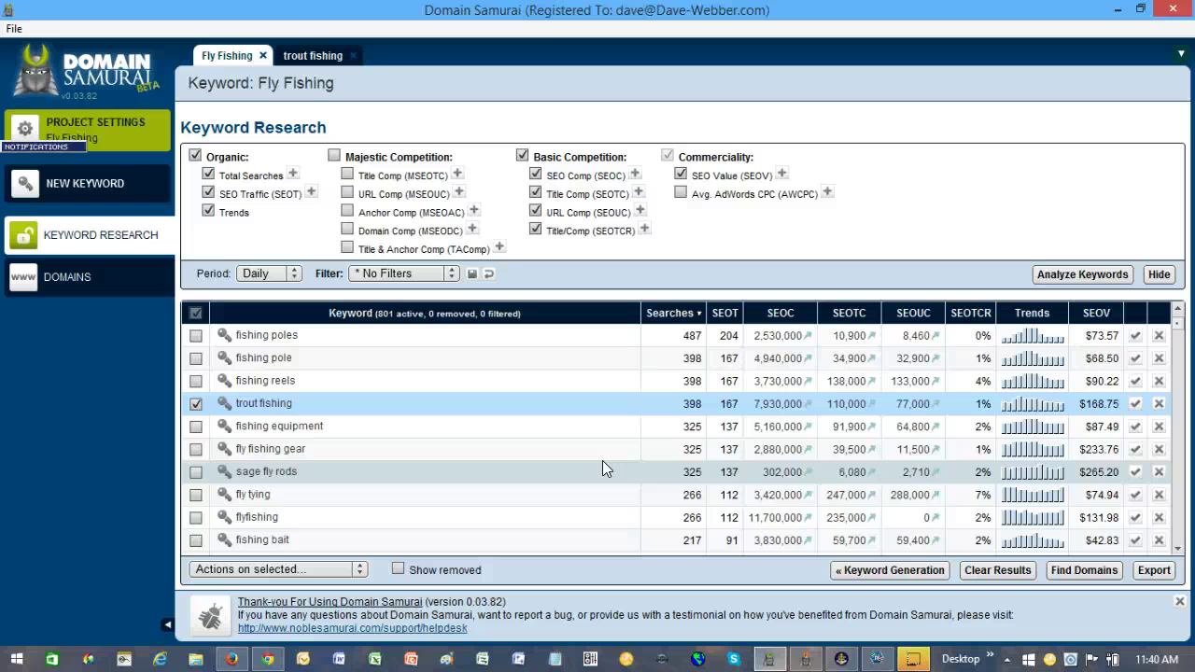
left_click(598, 459)
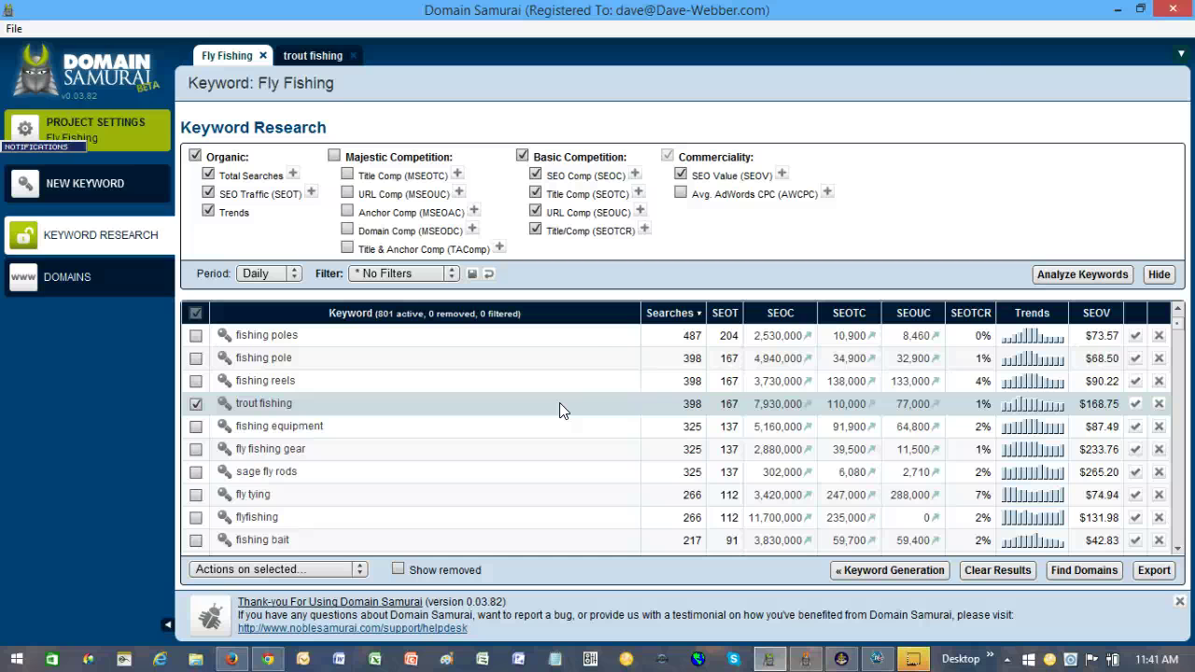
Minimize the Domain Samurai, Market Samurai and browser windows to show the desktop
left_click(1118, 9)
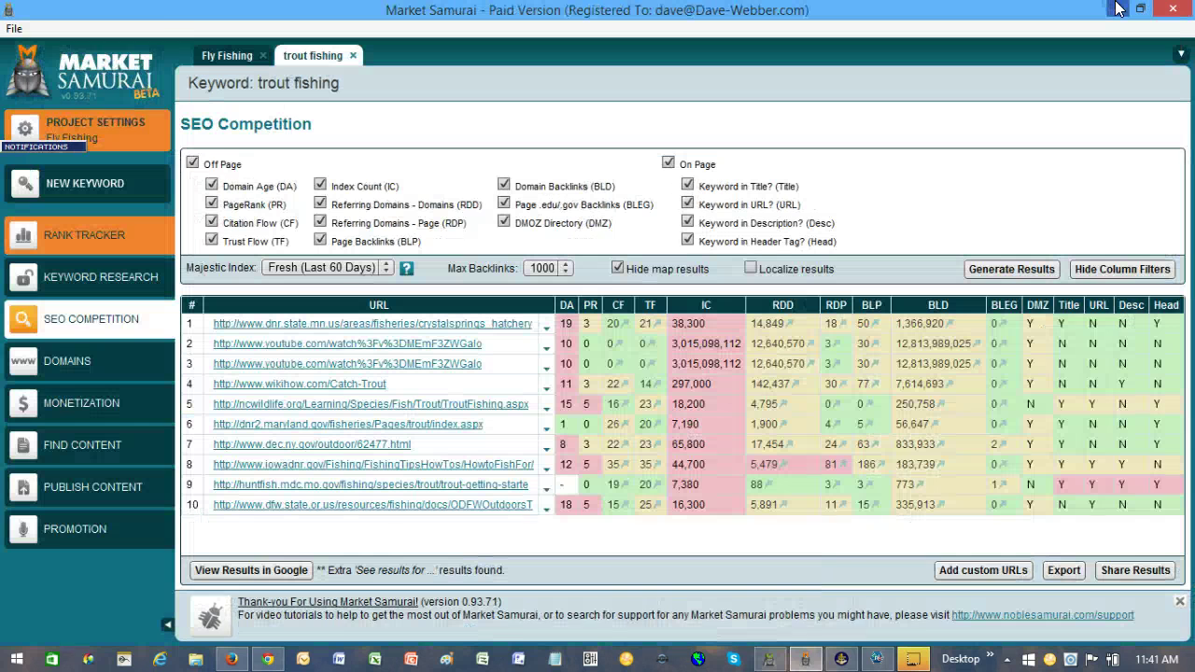
left_click(1117, 10)
left_click(1116, 6)
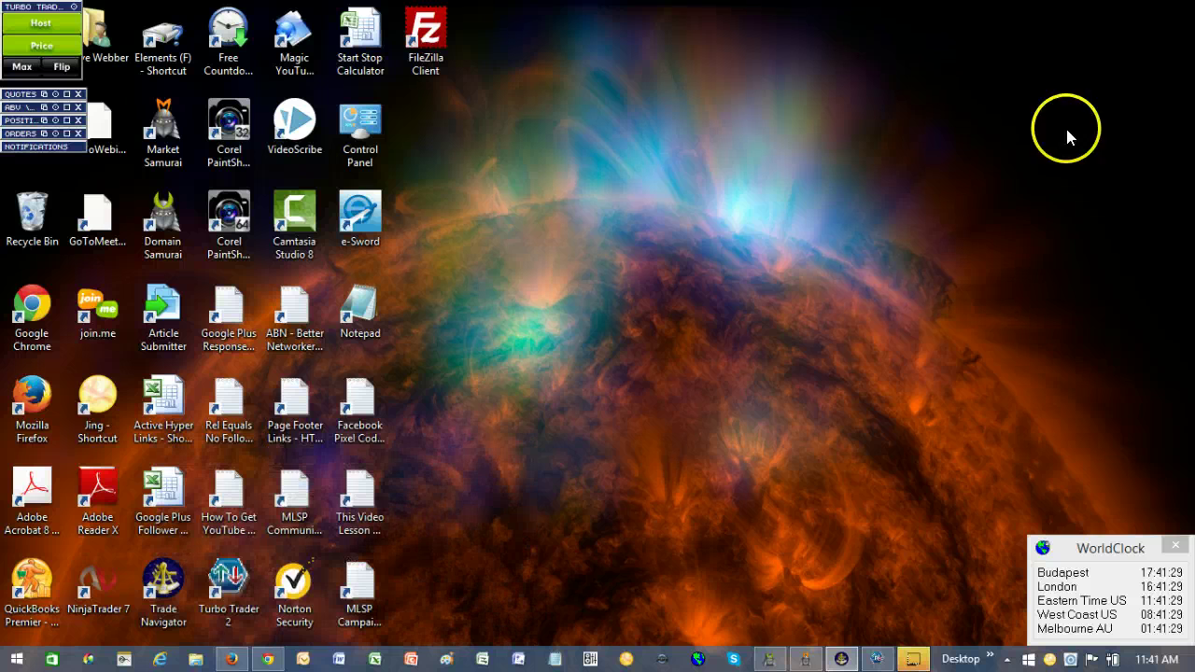